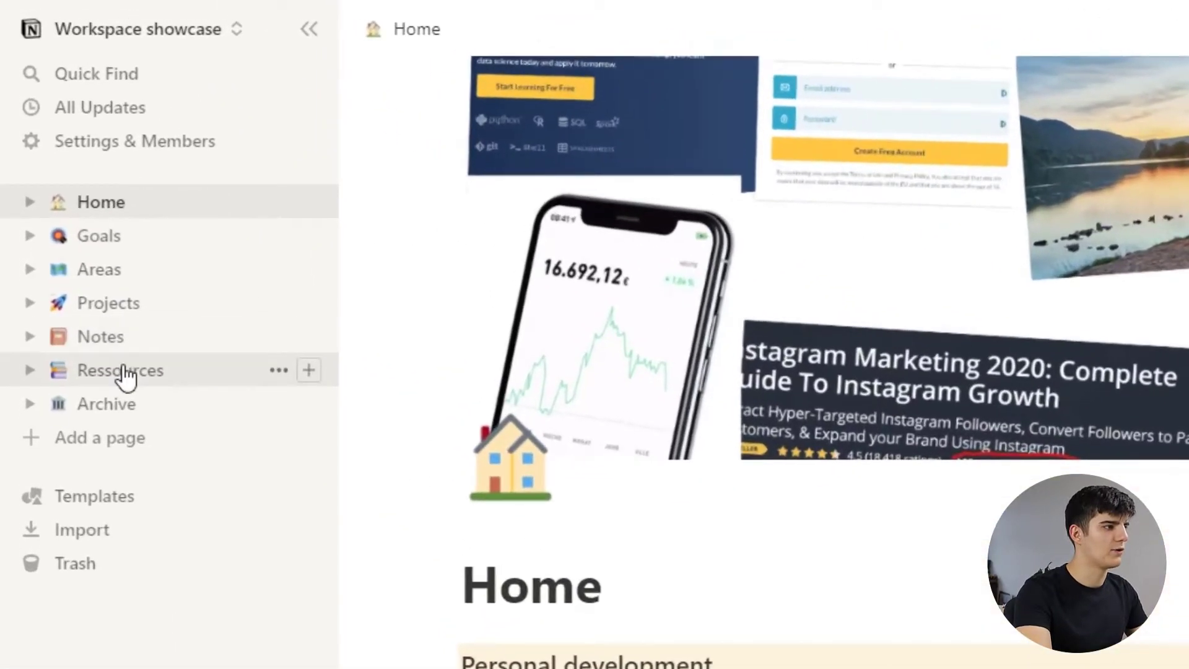
Open the Ressources database and look through its list of saved views
left_click(124, 373)
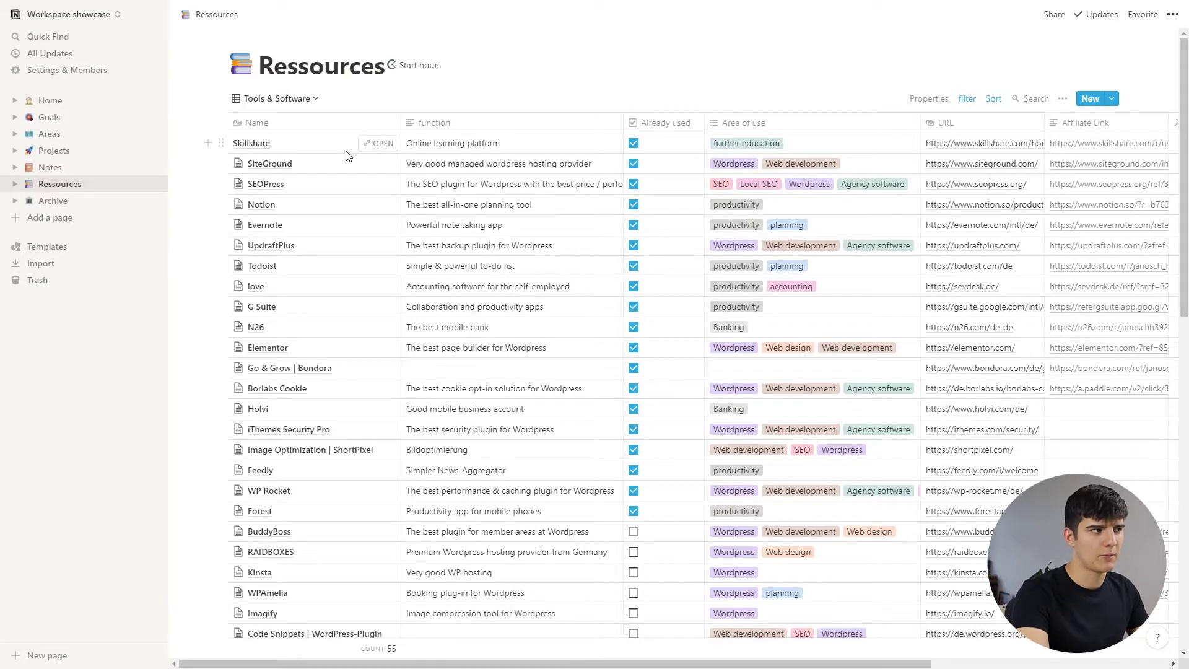
left_click(308, 98)
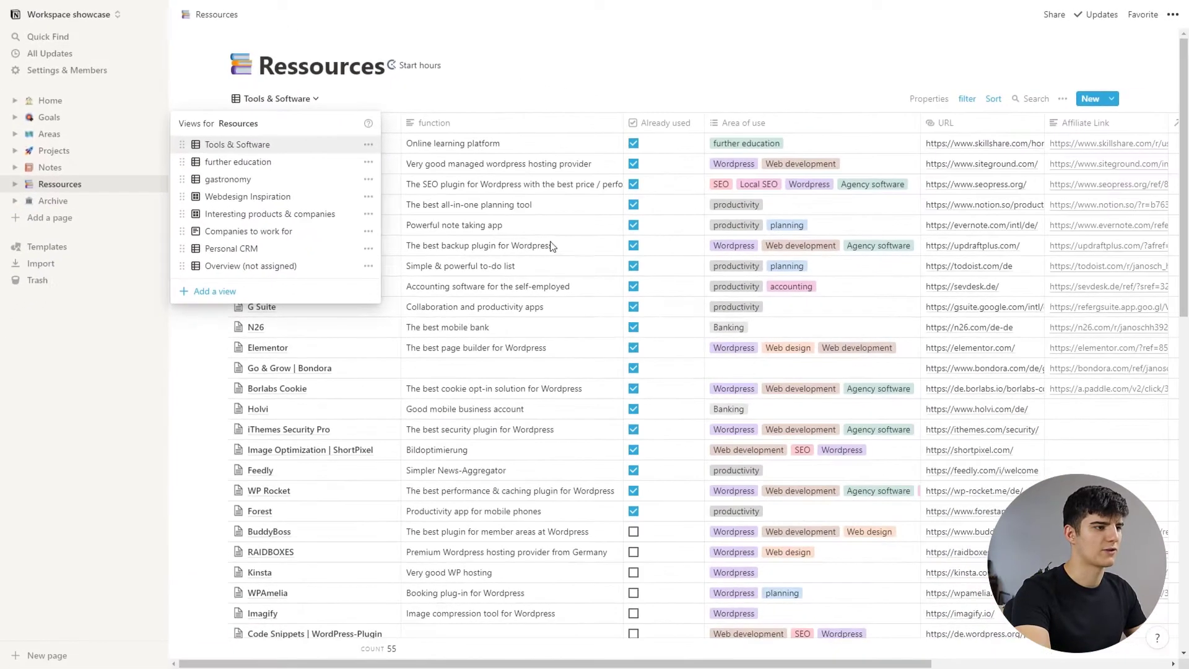
left_click(542, 401)
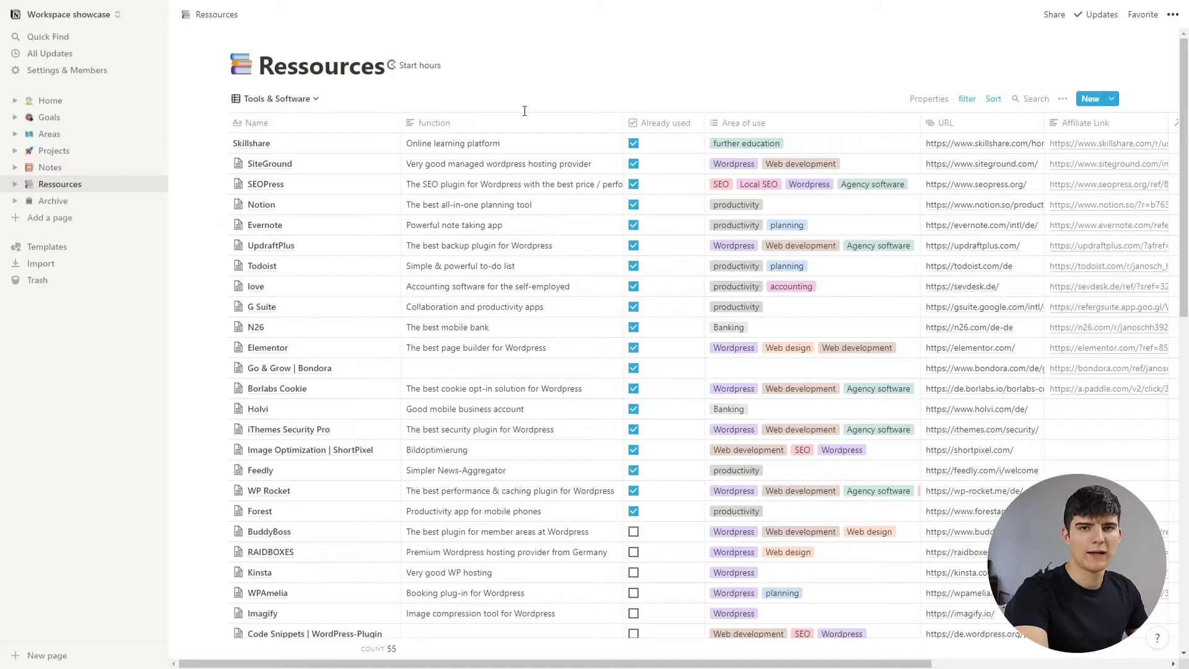
key("ctrl+backslash")
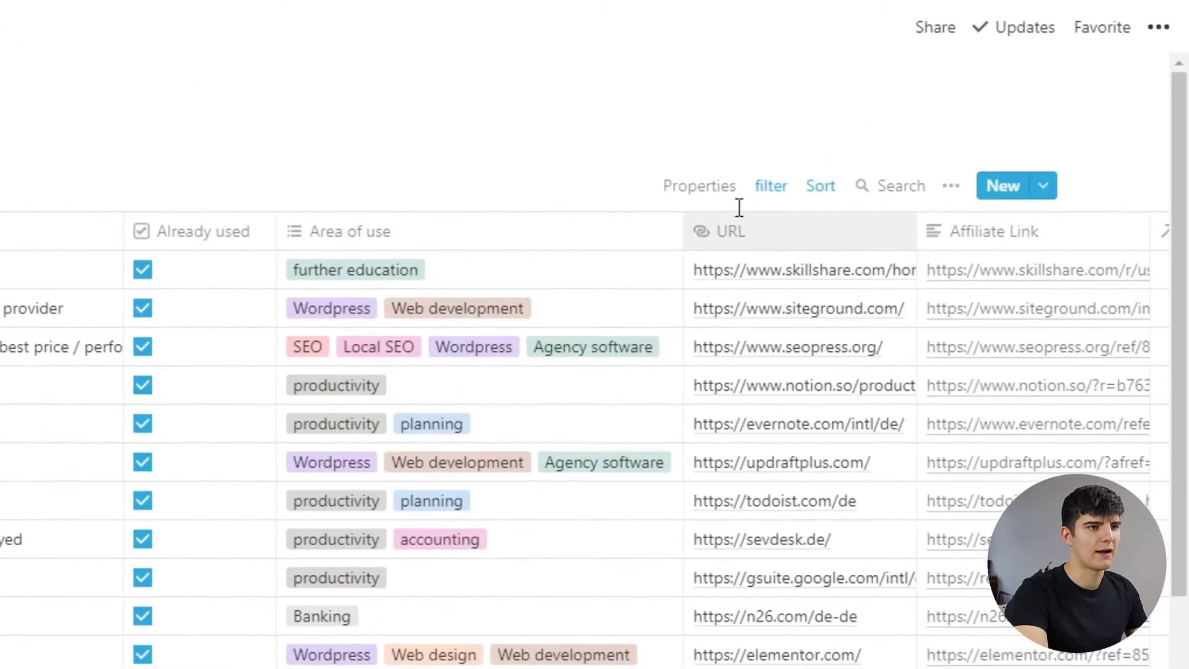
Inspect the filter of the Tools & Software view and the Area options, keeping Tools & Software selected
left_click(768, 193)
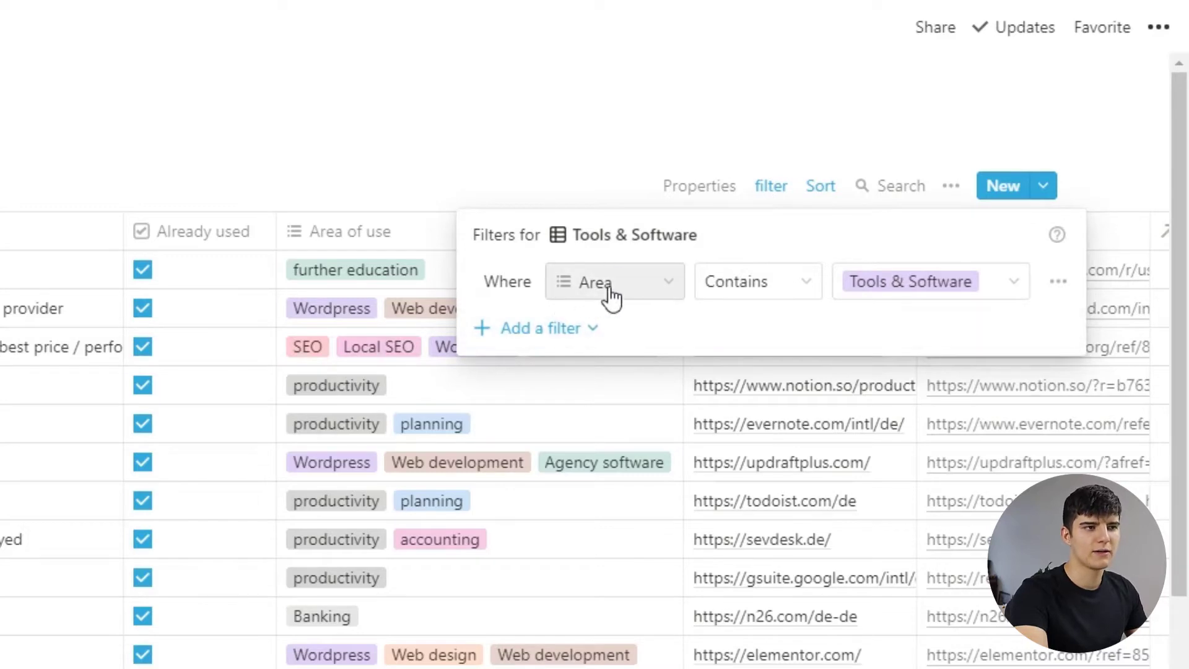
left_click(871, 285)
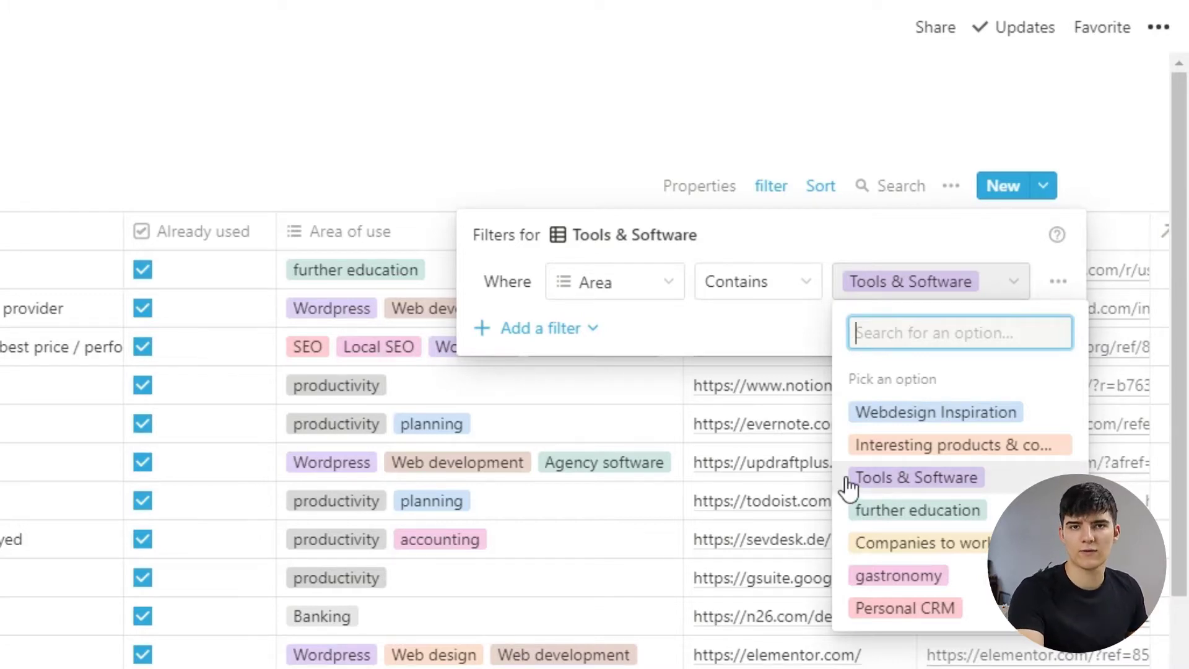
left_click(895, 477)
key("Escape")
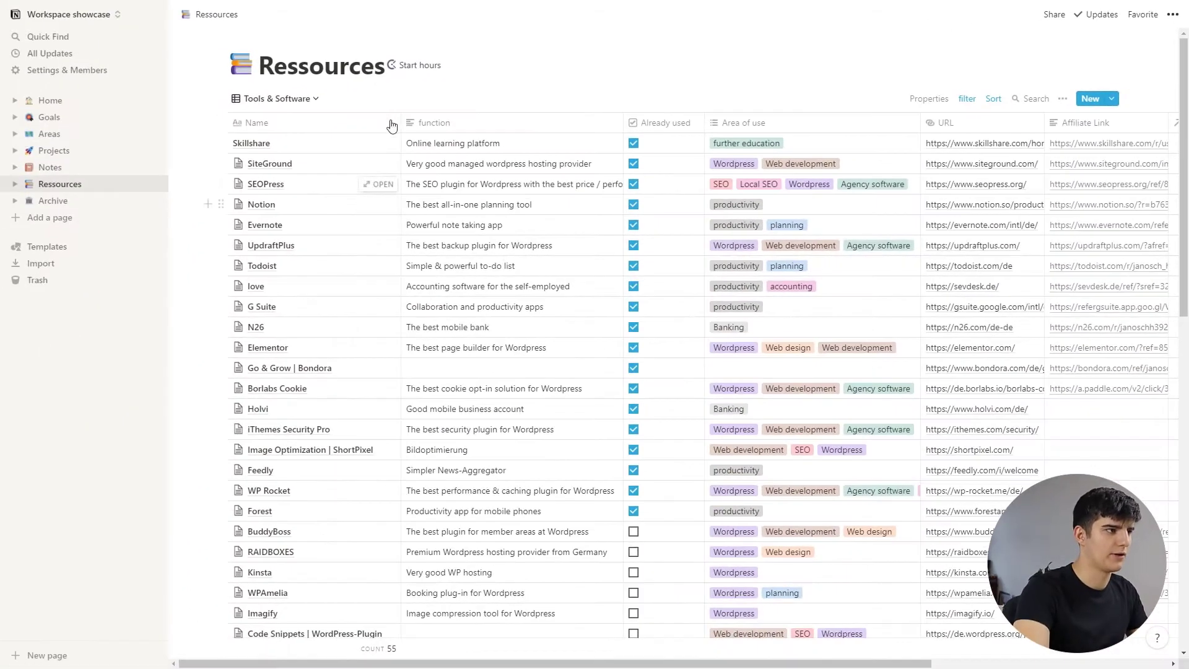
left_click(291, 100)
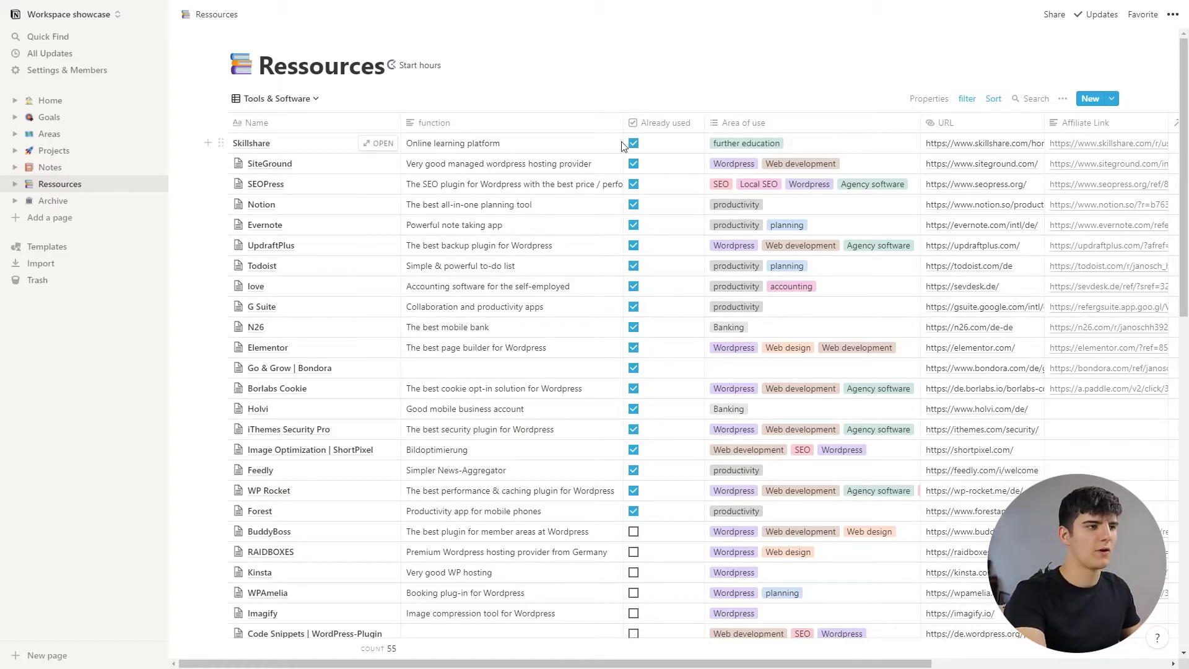
Add a second filter to the Tools & Software view so only entries with Already used checked are listed
left_click(968, 102)
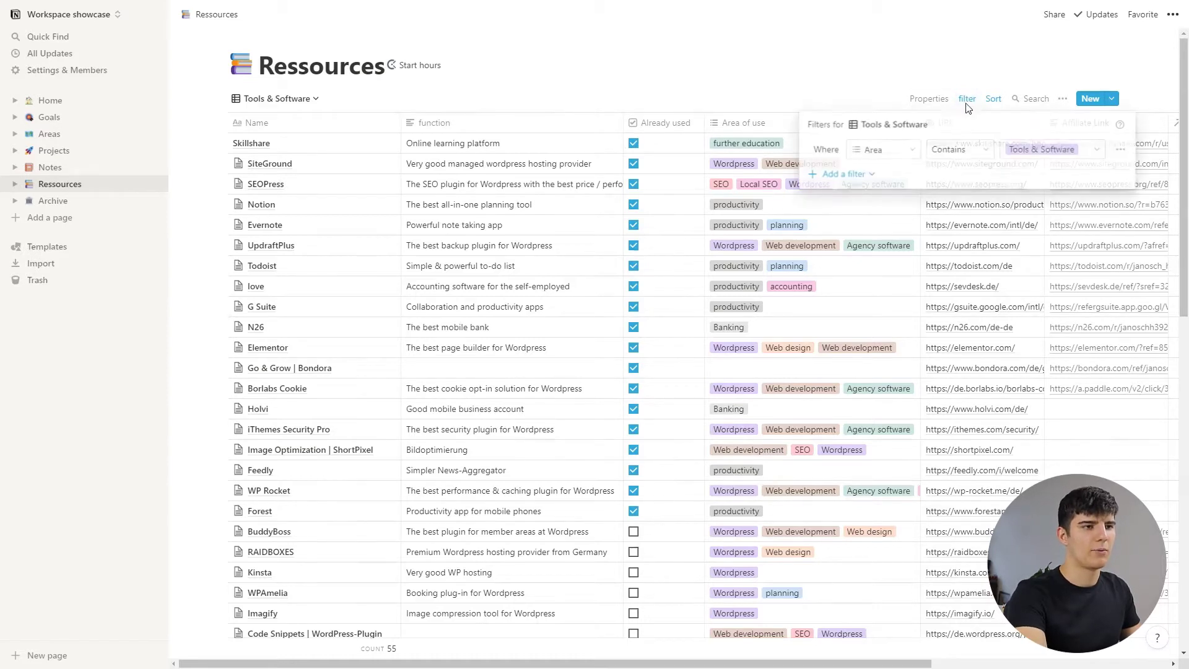
left_click(836, 175)
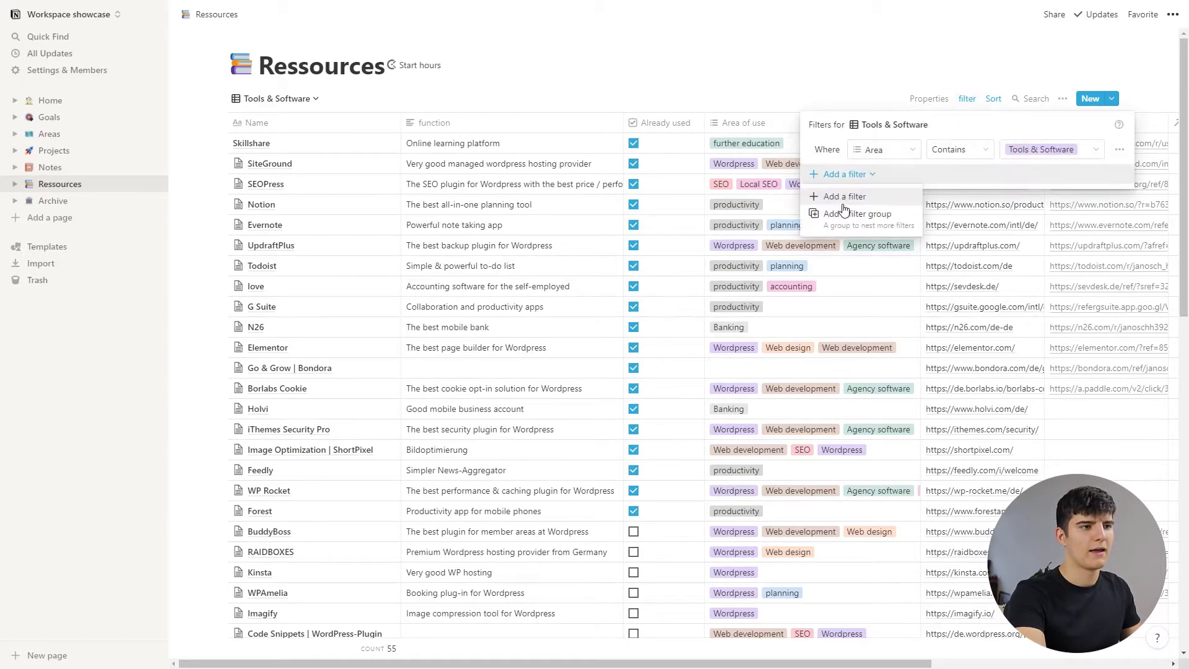
left_click(843, 198)
left_click(890, 180)
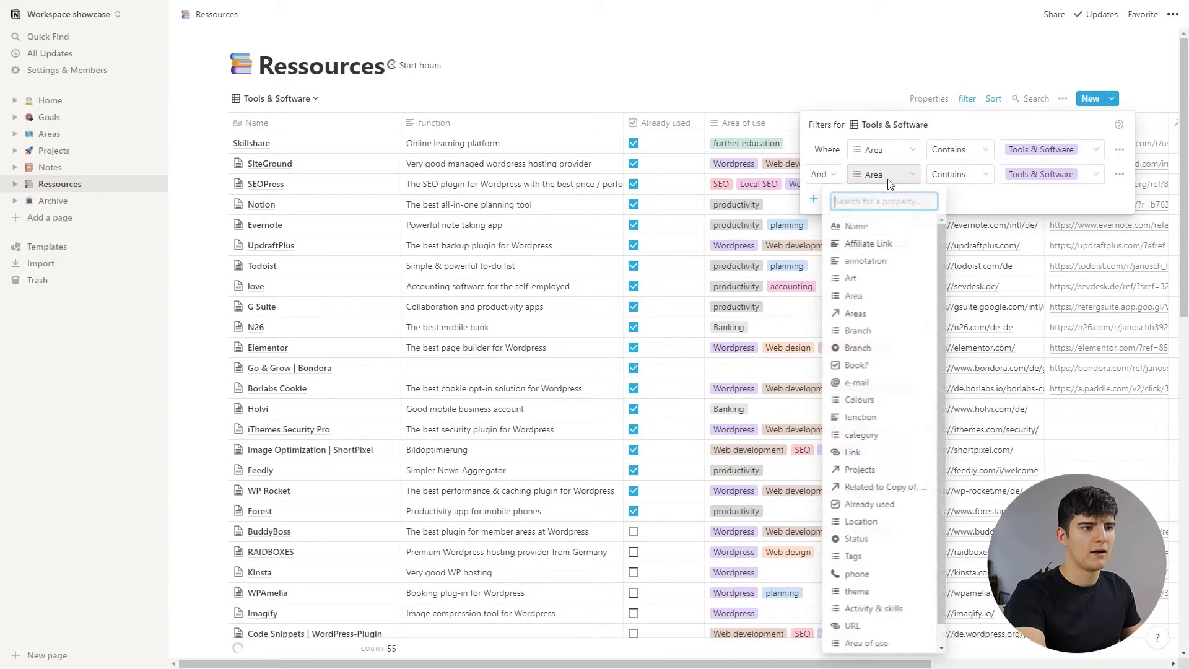
left_click(861, 504)
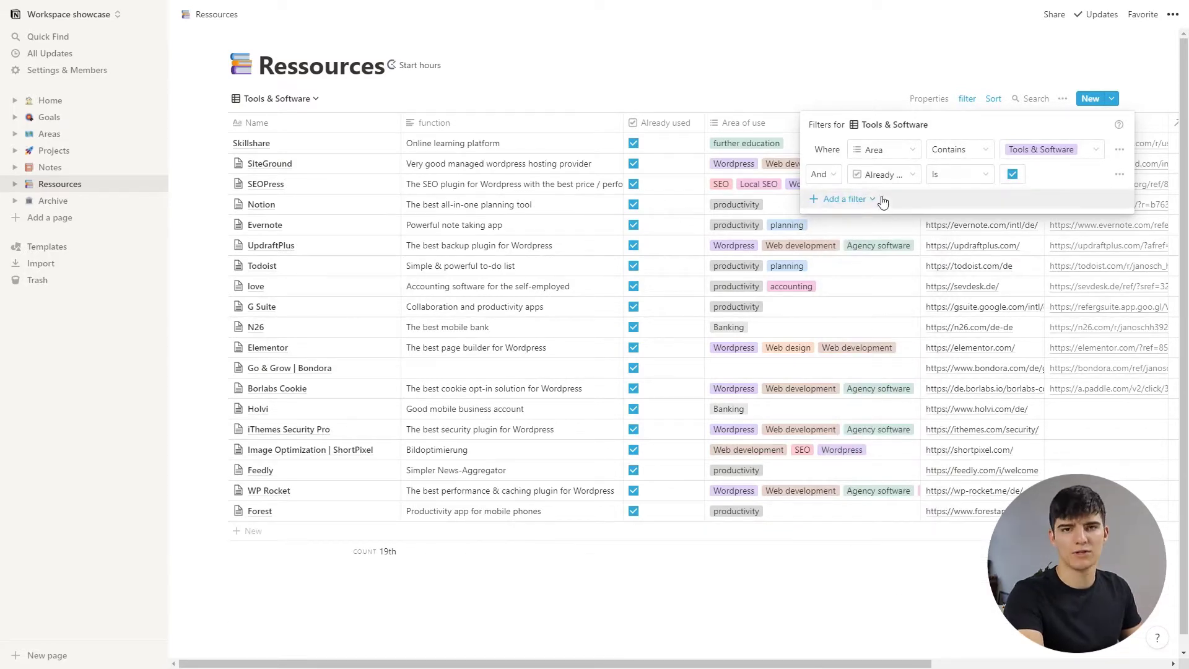
Remove the Already used filter from the Tools & Software view
left_click(1121, 174)
left_click(1109, 196)
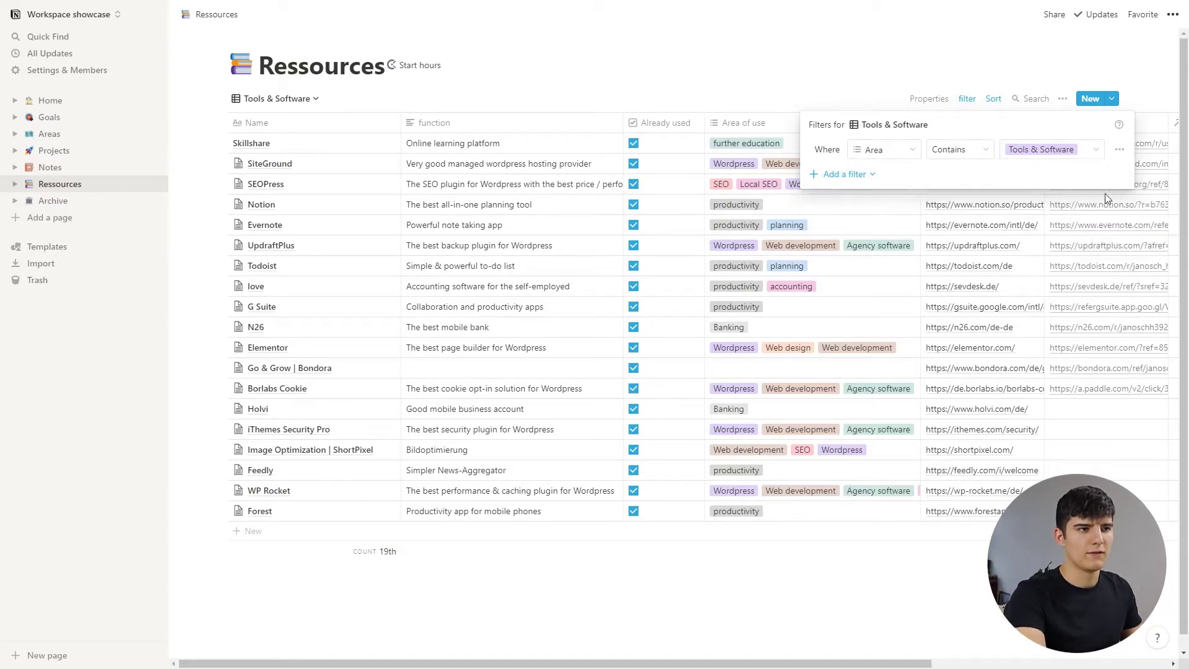
left_click(804, 78)
Add a filter to the Tools & Software view for Area of use containing Web design, and examine the matching entries
scroll(758, 246, "right", 2)
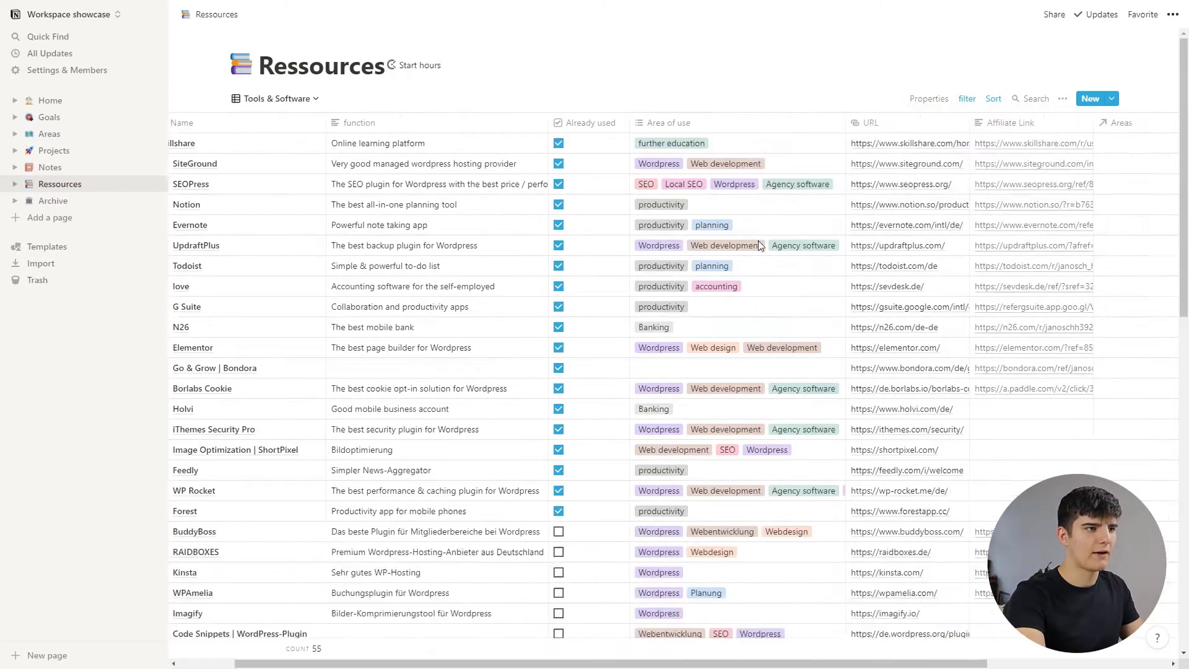
scroll(759, 240, "right", 1)
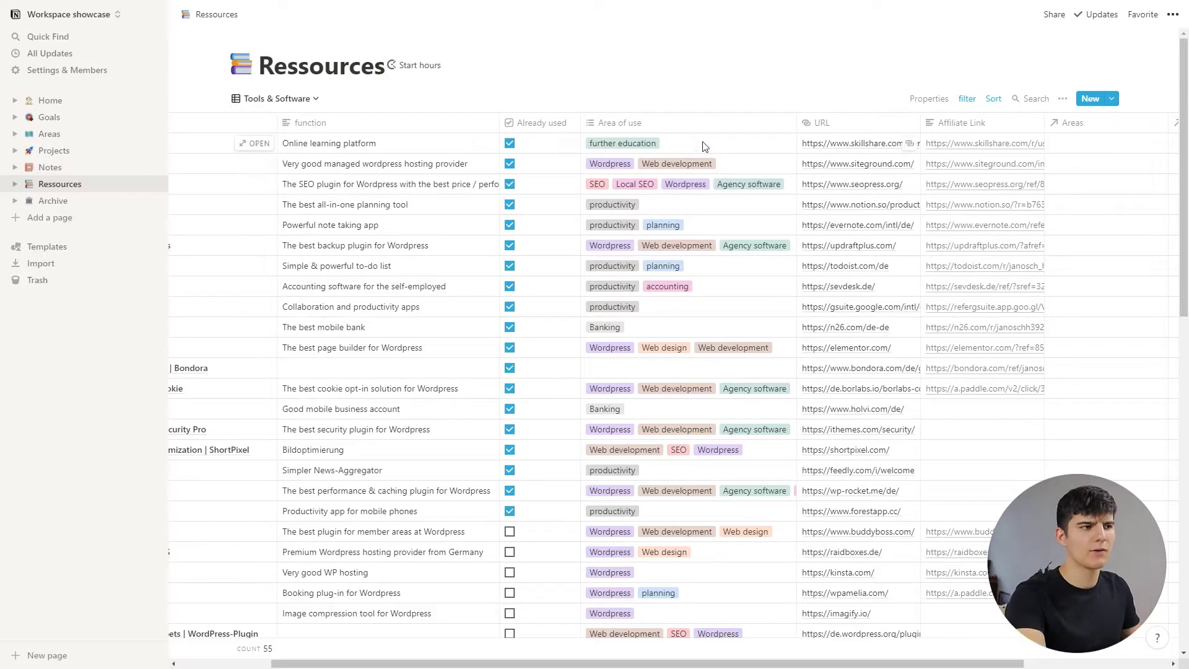
left_click(967, 101)
left_click(883, 174)
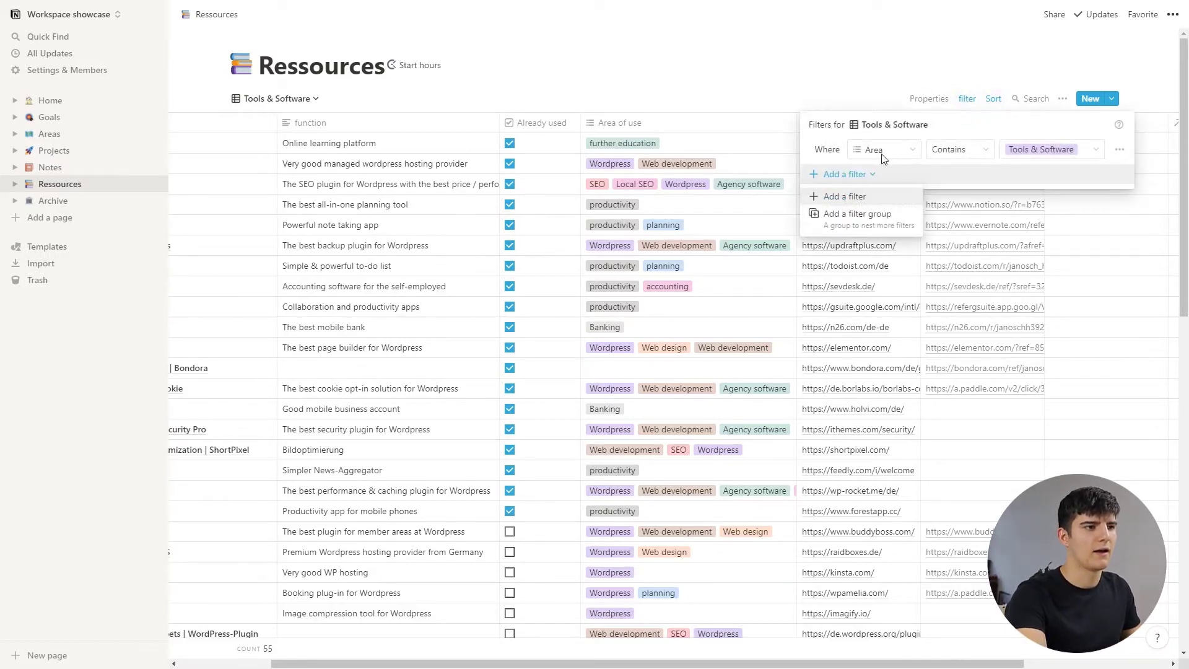
left_click(845, 197)
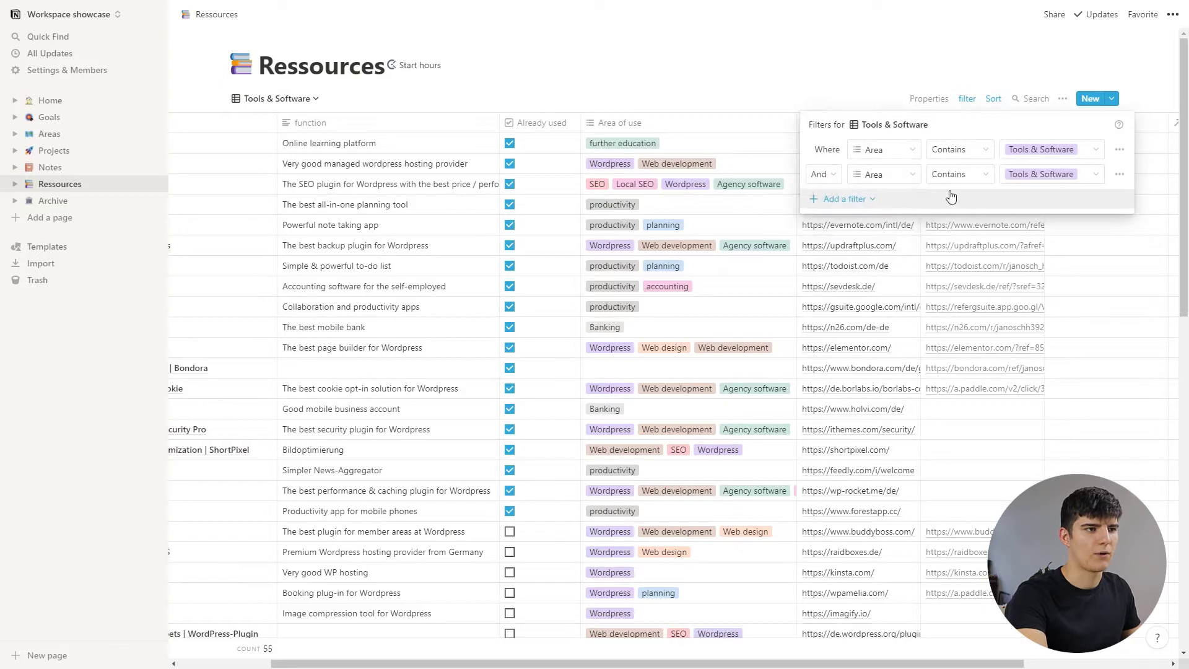
left_click(881, 182)
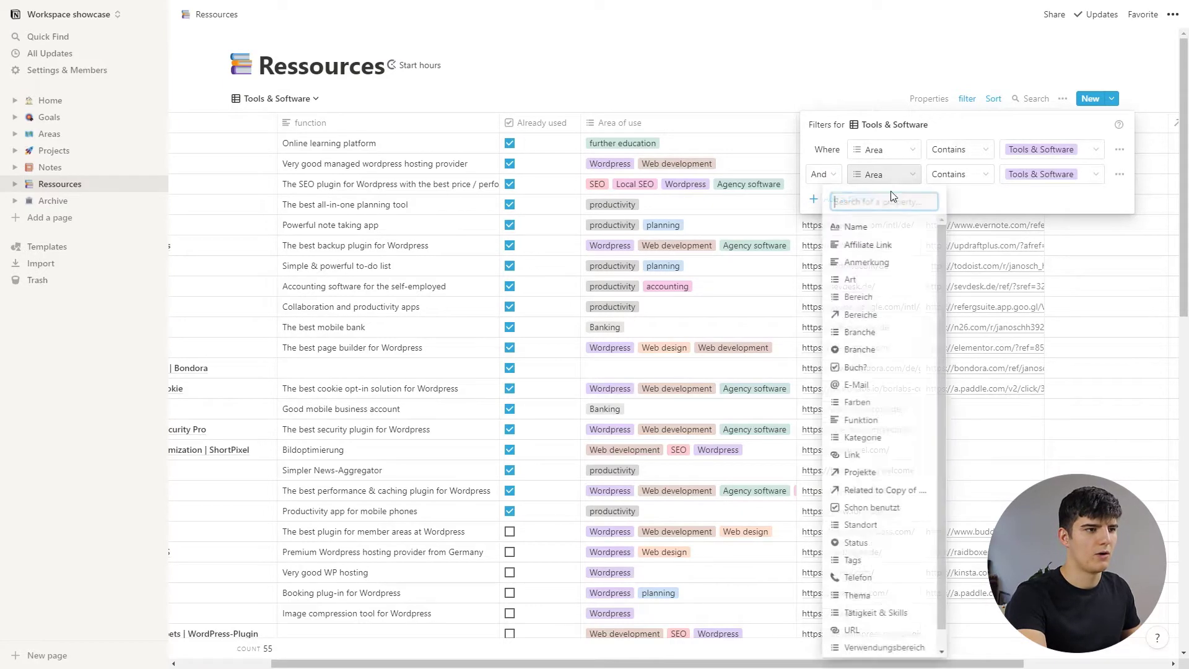
left_click(870, 642)
left_click(1050, 174)
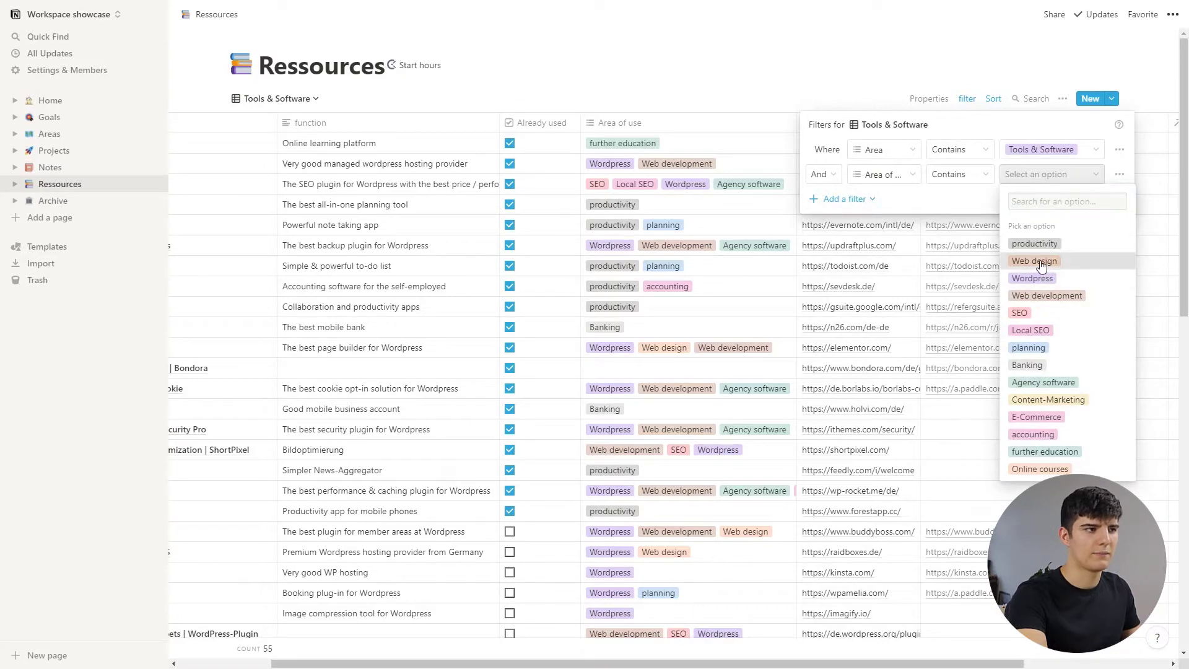
left_click(1042, 267)
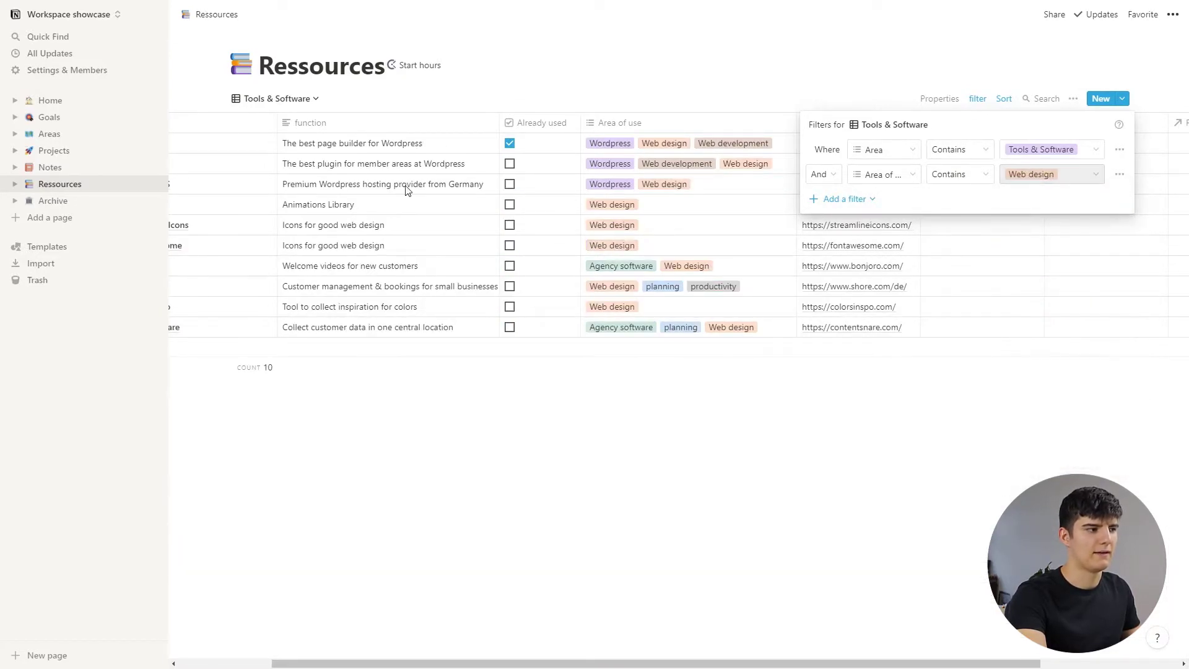
key("ctrl+plus")
key("ctrl+plus")
key("ctrl+plus")
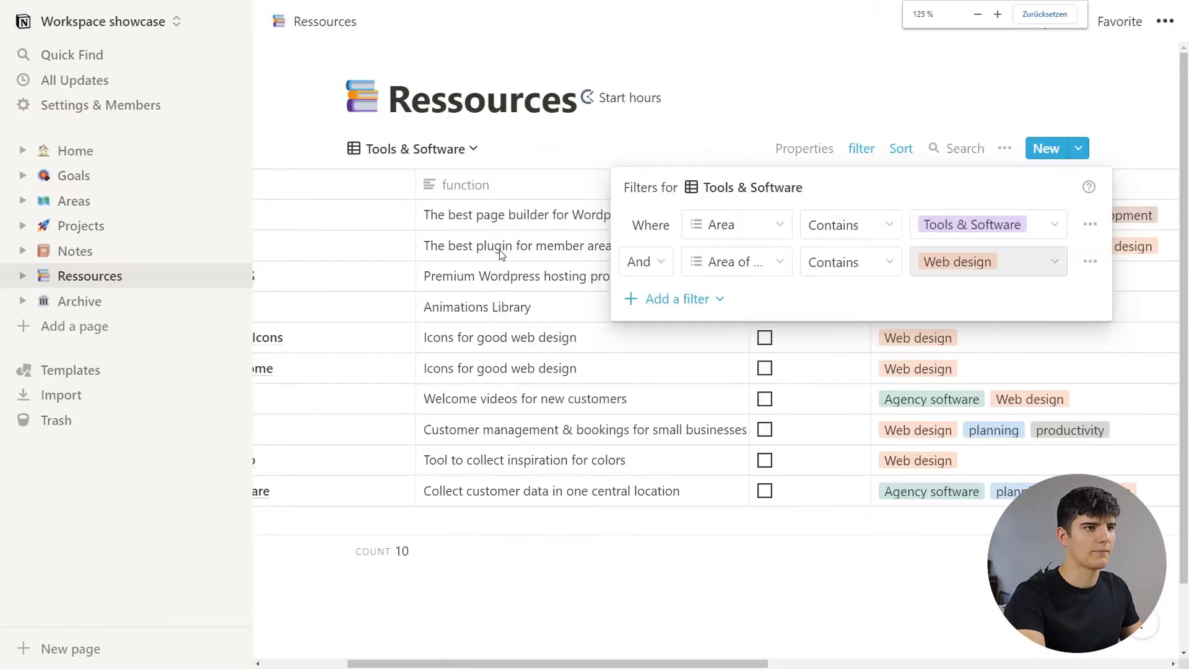
key("ctrl+0")
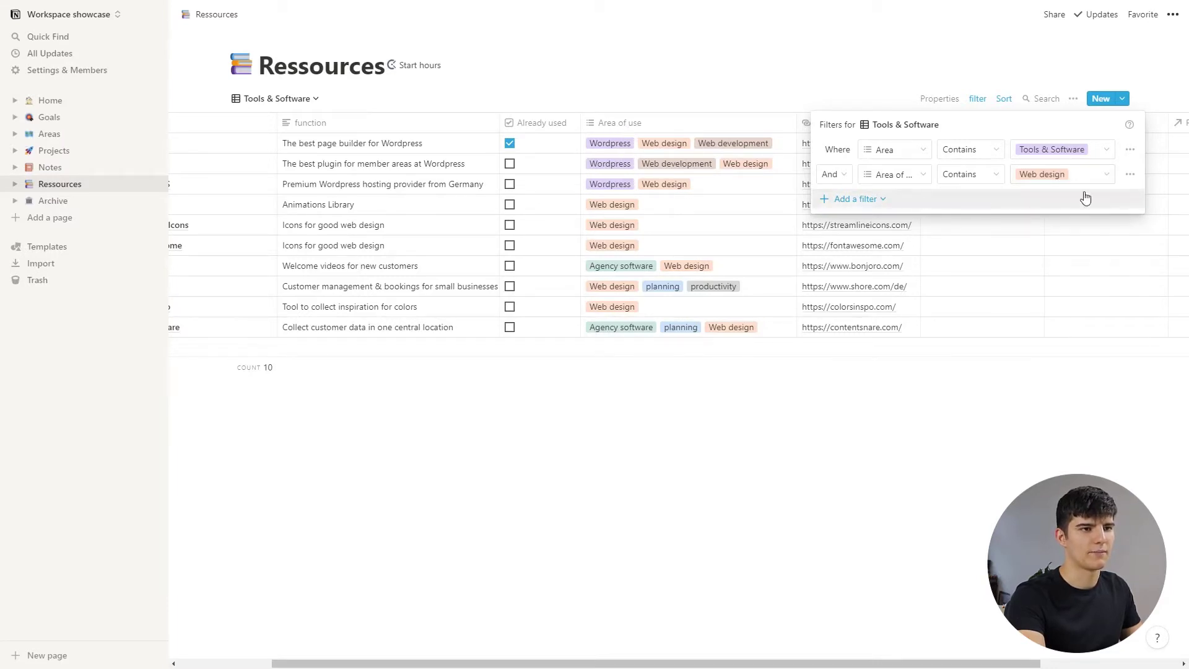
Remove the Area of use filter from the Tools & Software view
left_click(1130, 174)
left_click(1125, 198)
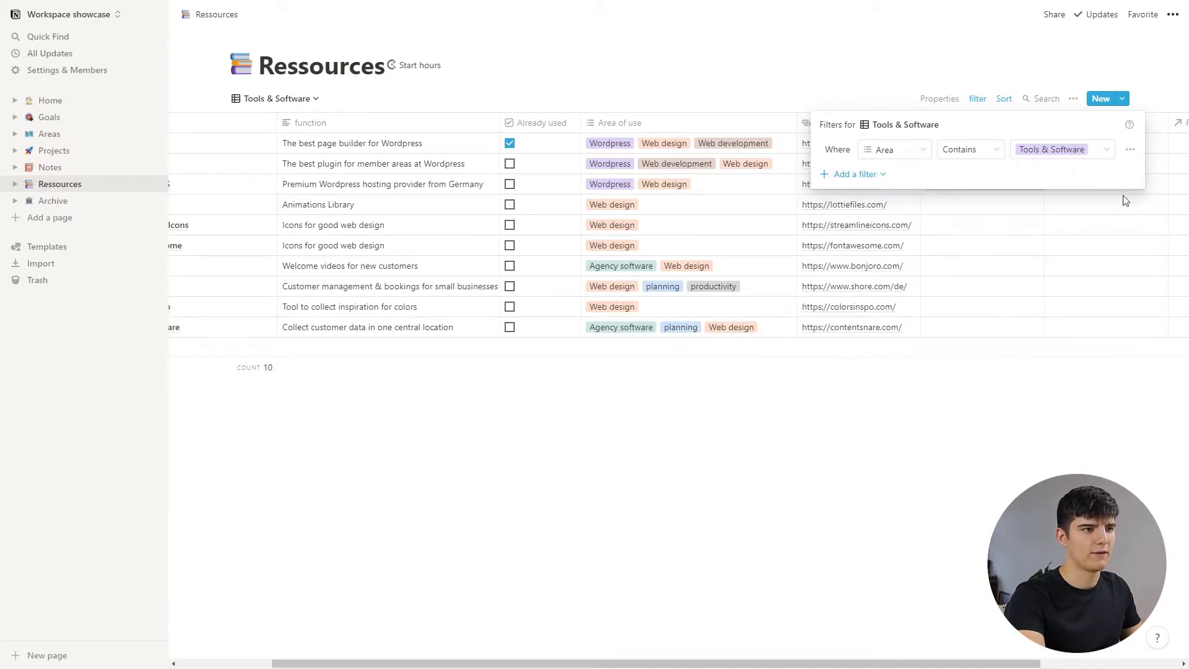
left_click(957, 370)
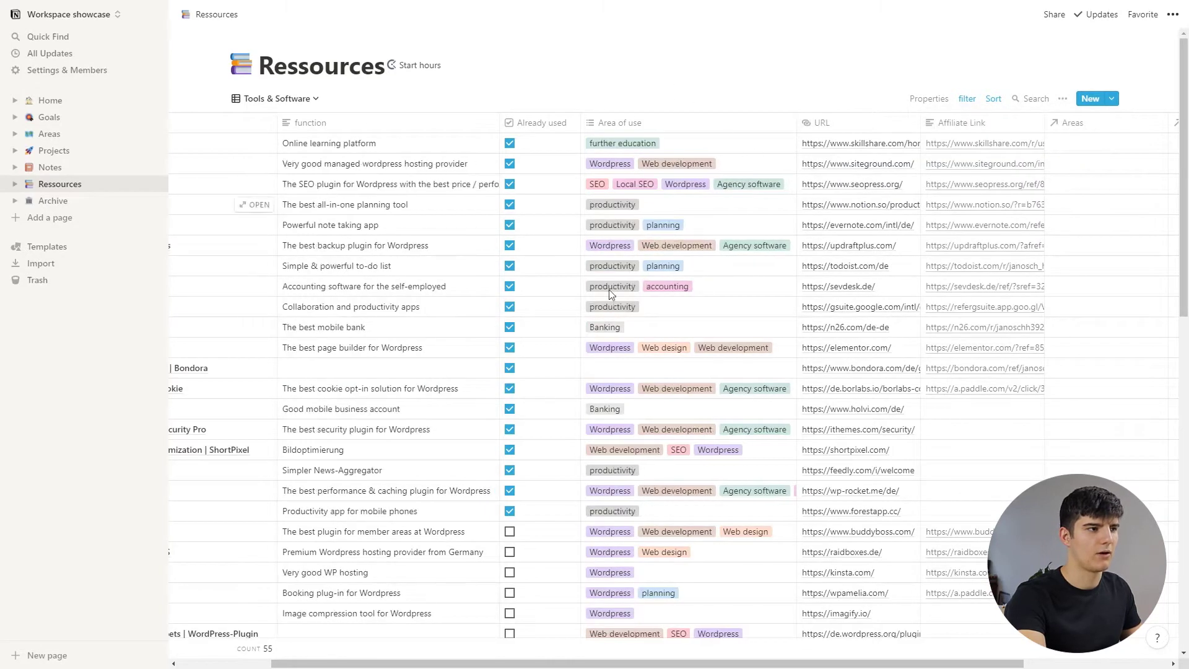
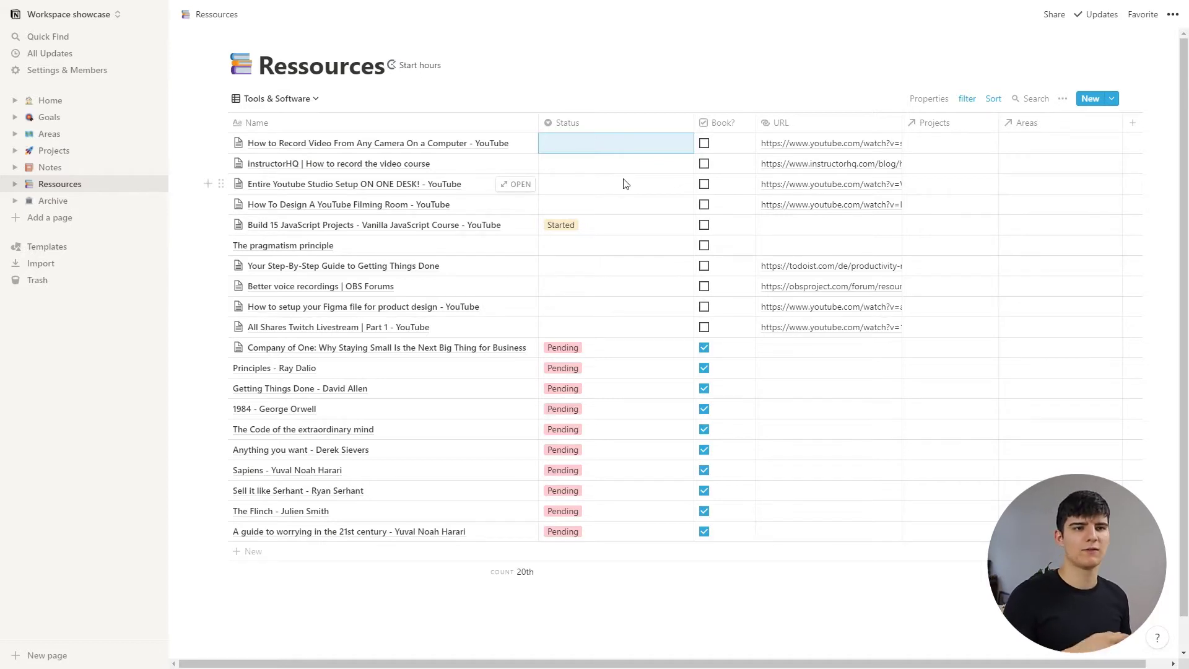
Set the status of the entry "How to Record Video From Any Camera On a Computer - YouTube" to Completed
left_click(576, 142)
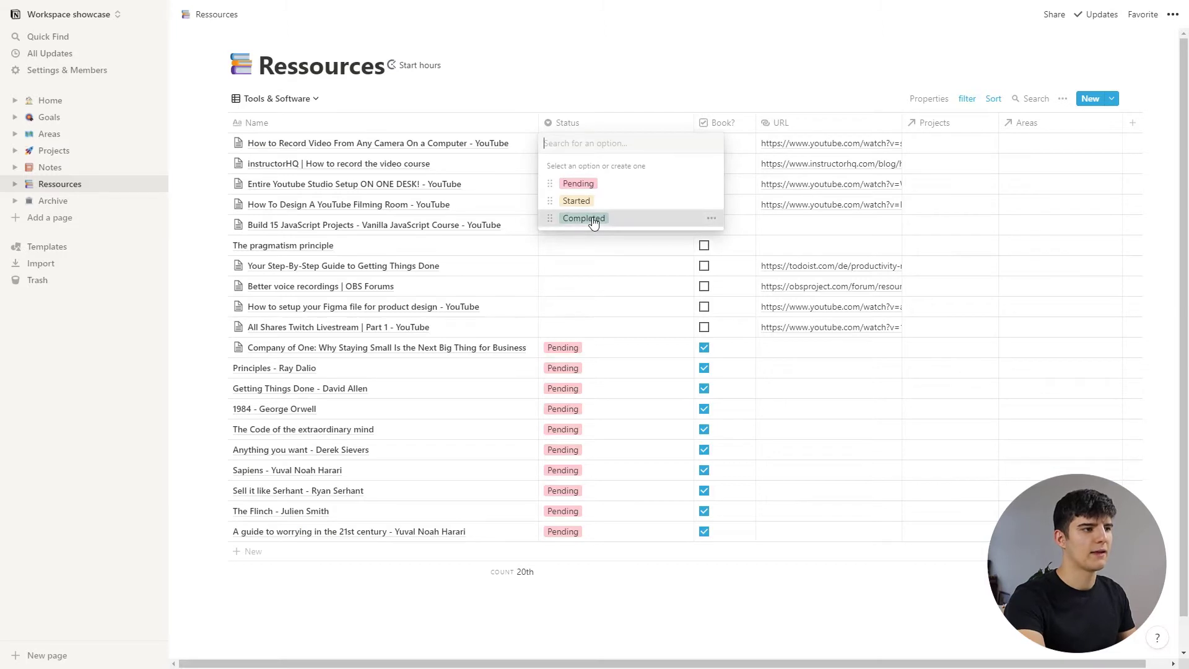
left_click(593, 222)
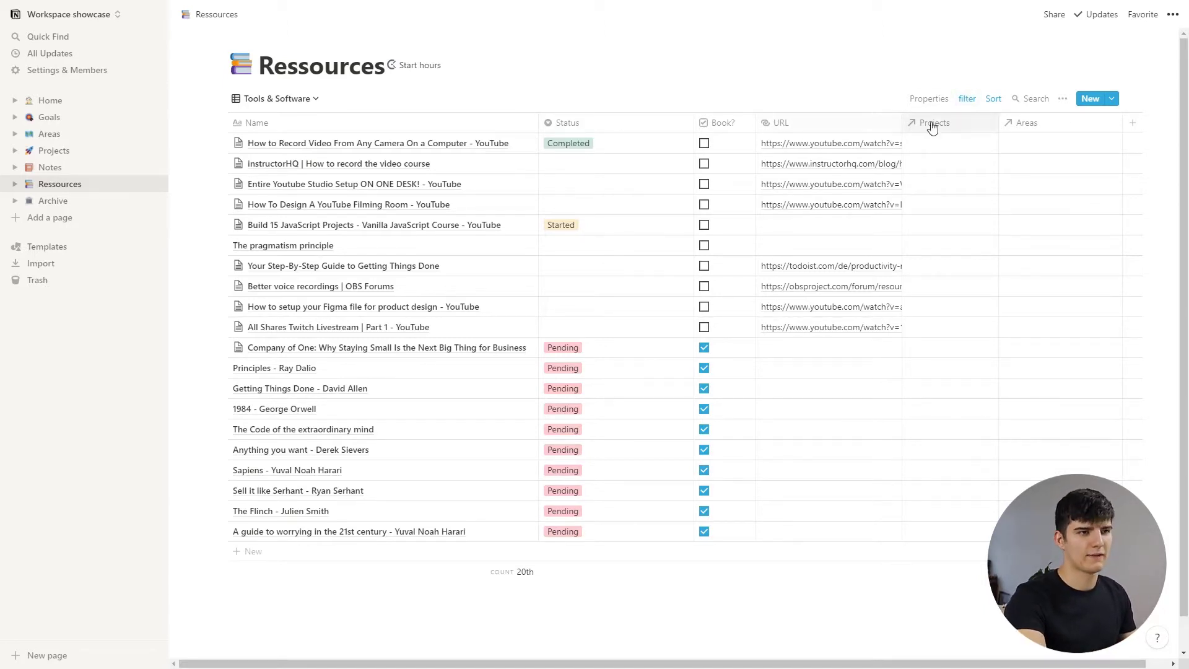
Add a second filter to the further education view with the condition Status is not Completed
left_click(969, 100)
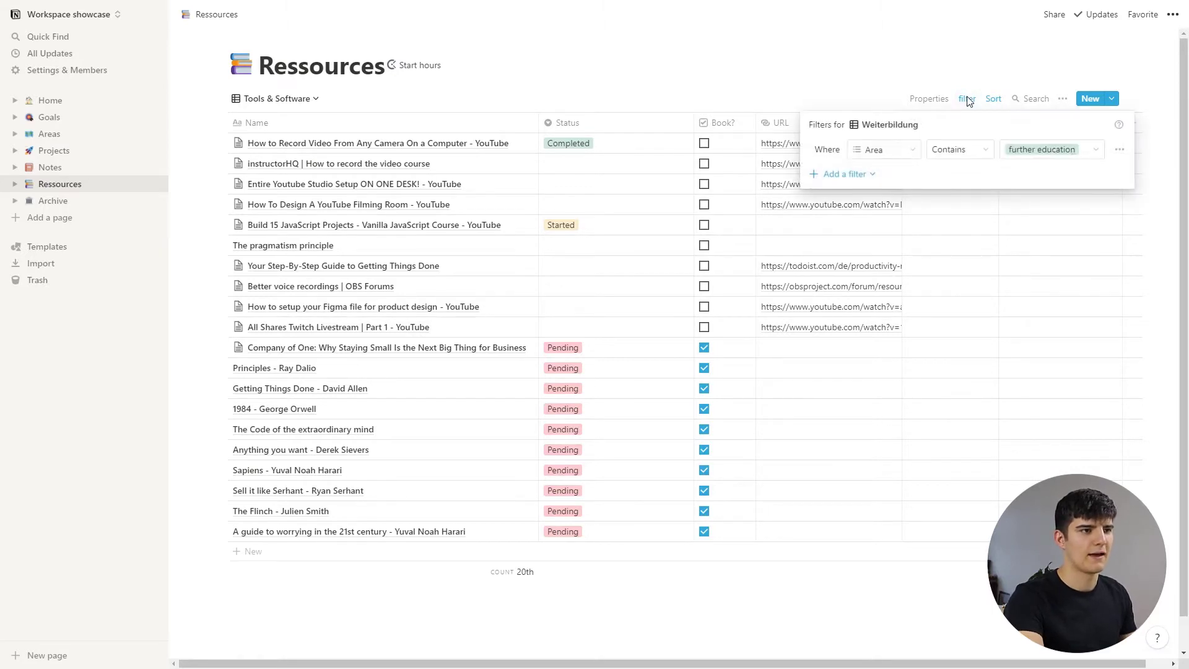
left_click(840, 180)
left_click(845, 196)
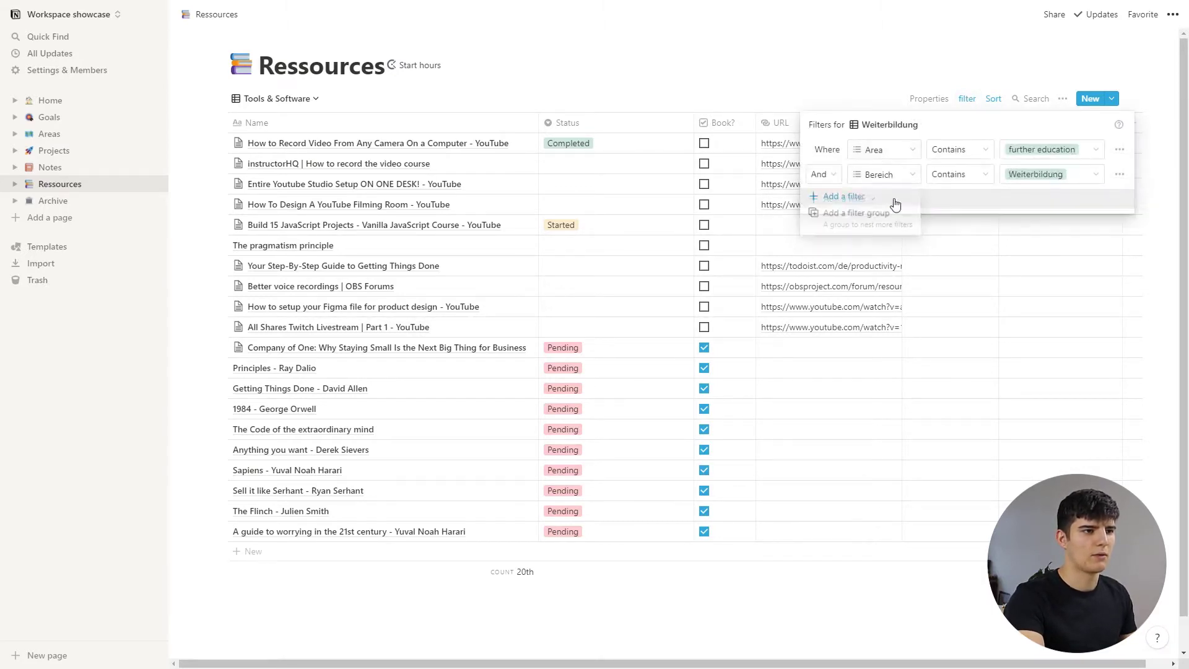
left_click(881, 180)
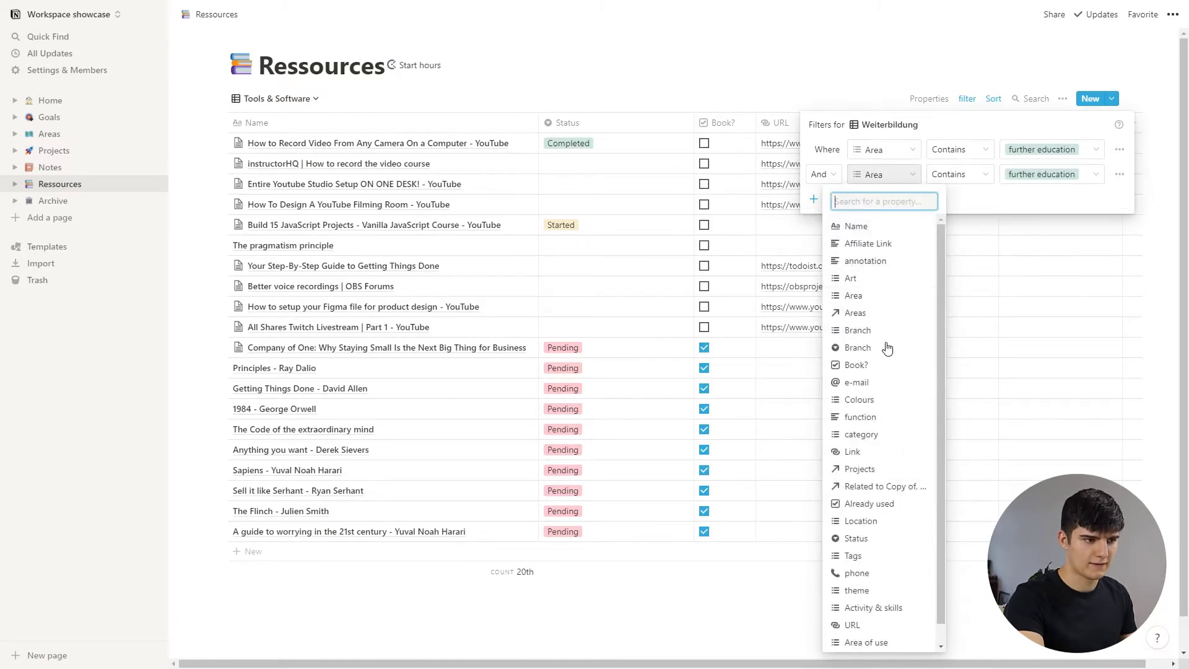
left_click(859, 539)
left_click(1047, 174)
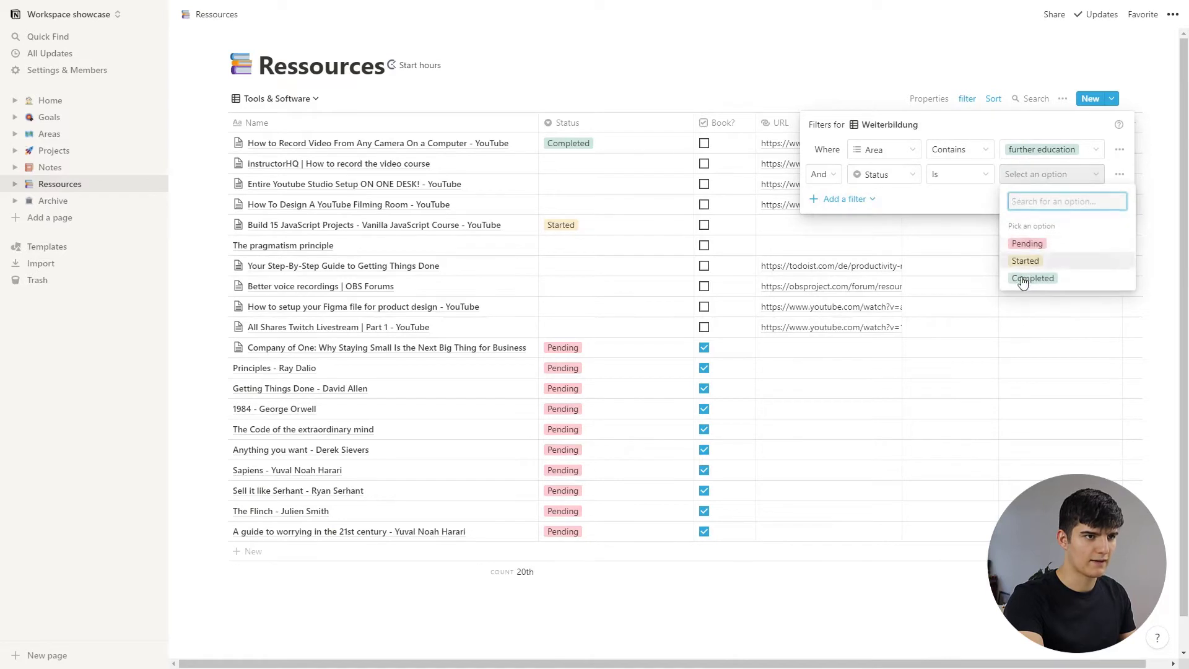
left_click(940, 179)
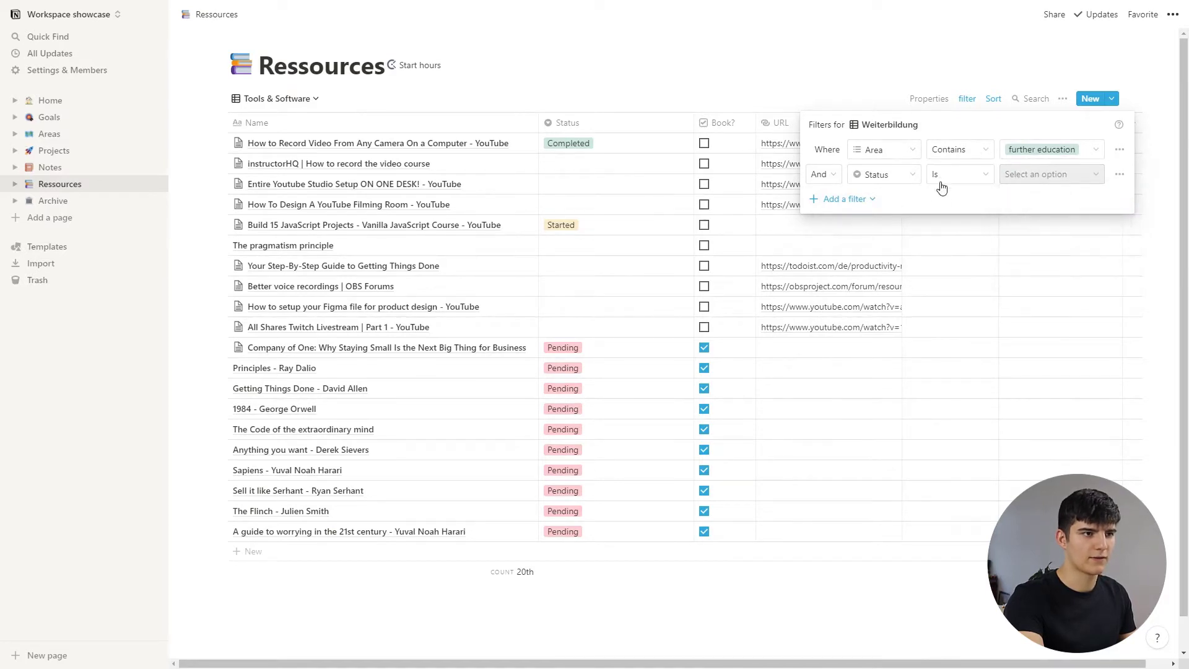
left_click(940, 181)
left_click(978, 210)
left_click(1041, 176)
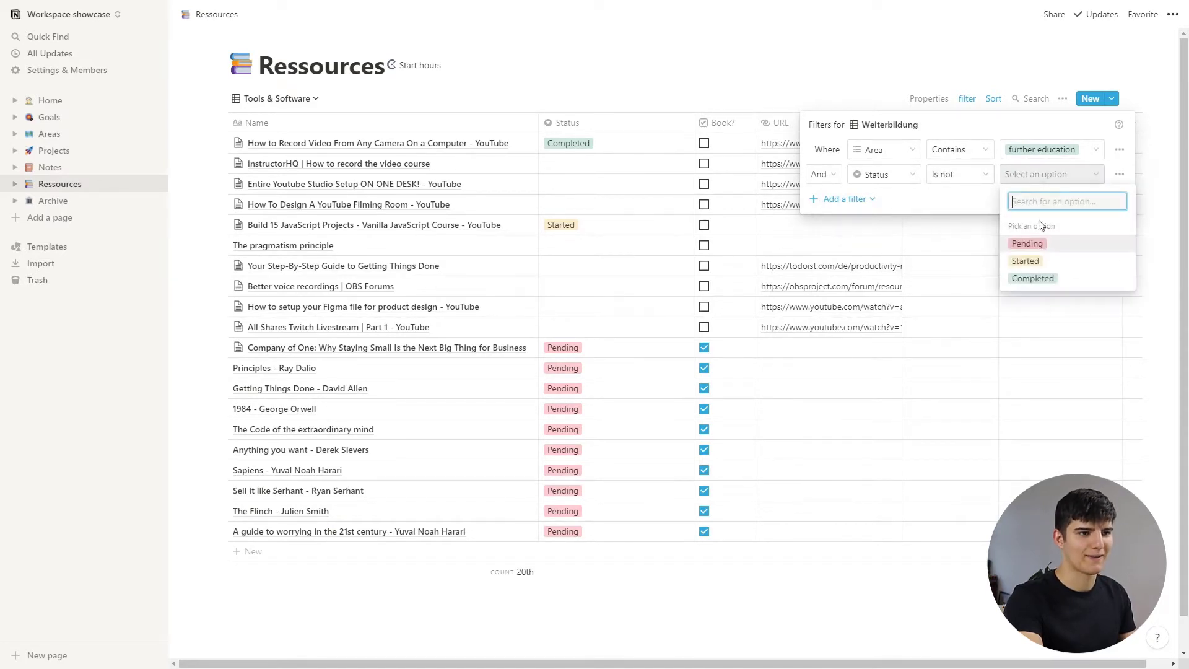
left_click(1032, 278)
left_click(638, 78)
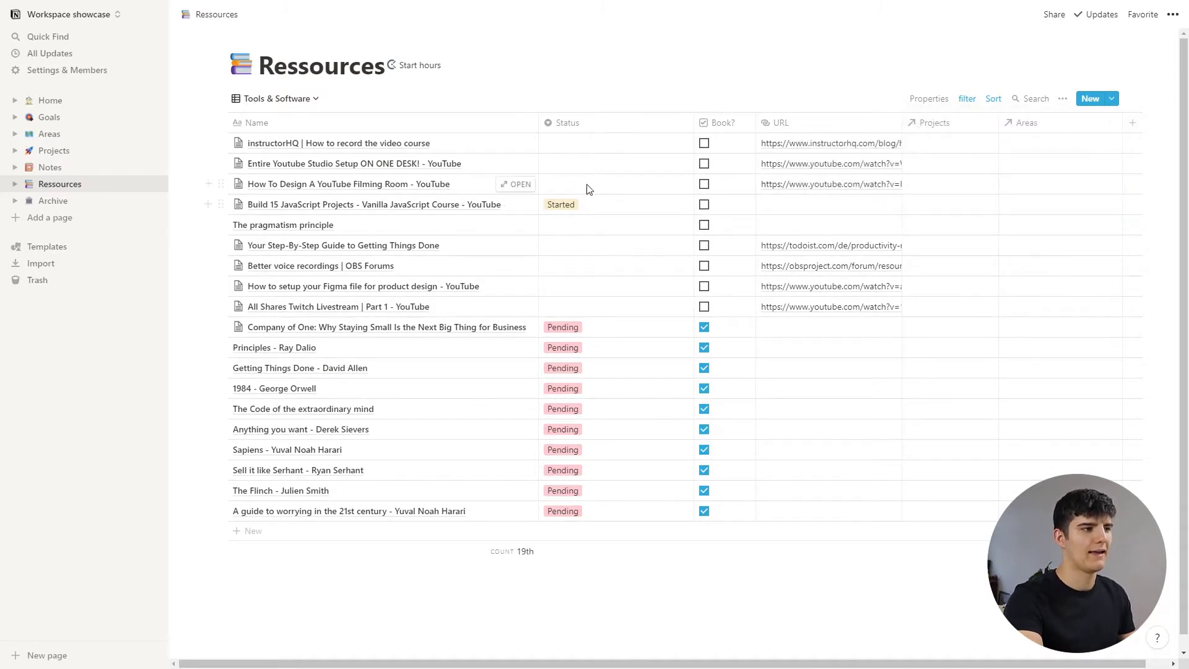
Set the status of the entry "instructorHQ | How to record the video course" to Completed
left_click(557, 143)
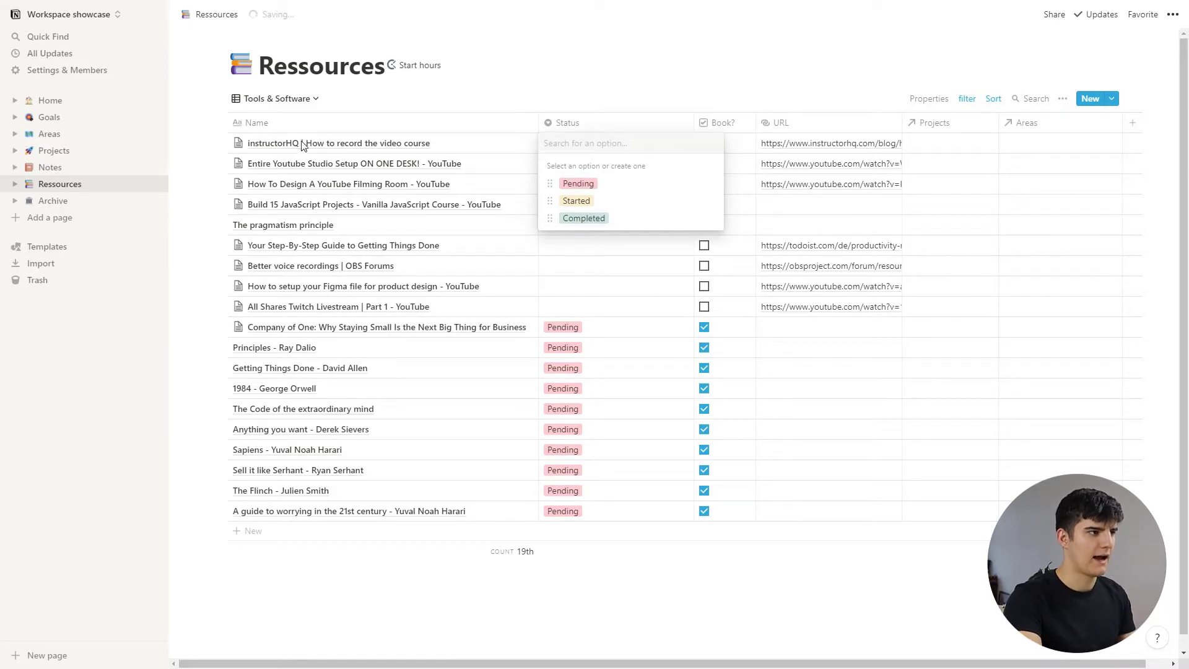
left_click(575, 218)
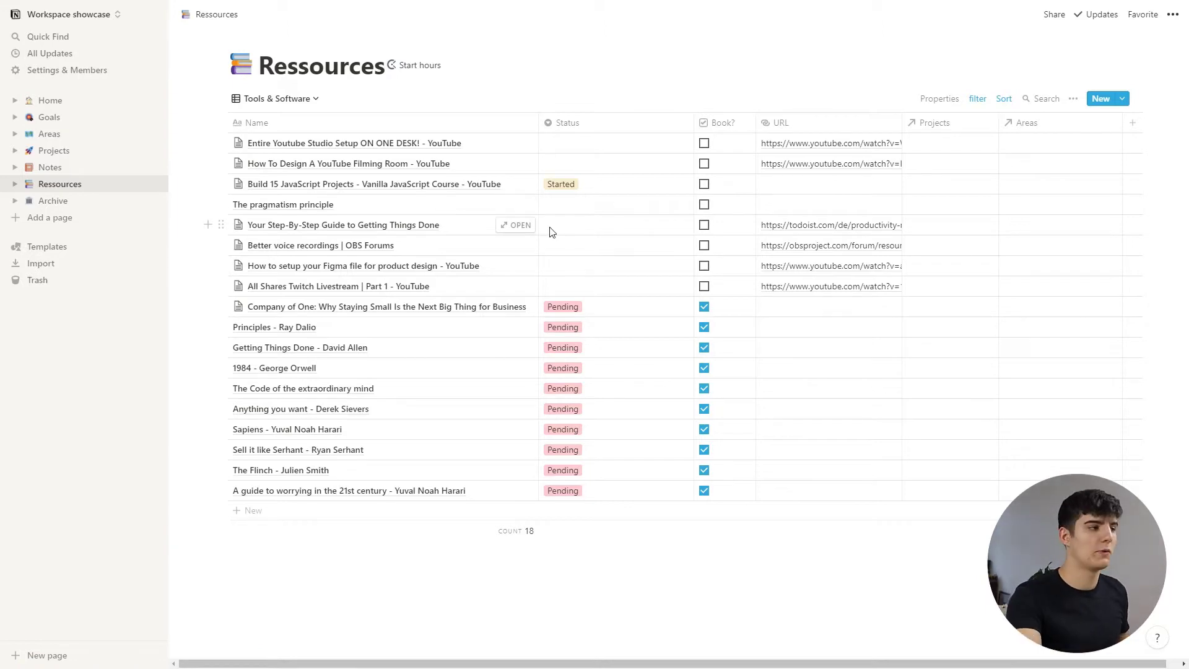
Switch to the gastronomy view and examine the options available for the Art and Location properties
left_click(297, 101)
left_click(245, 173)
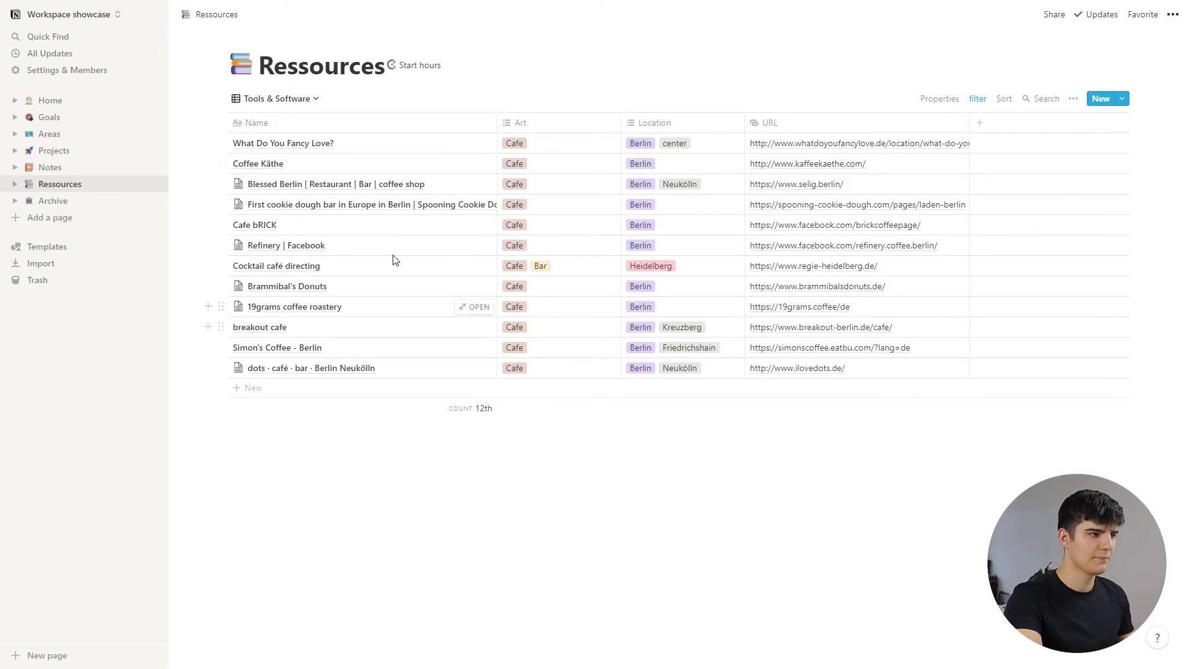
left_click(523, 143)
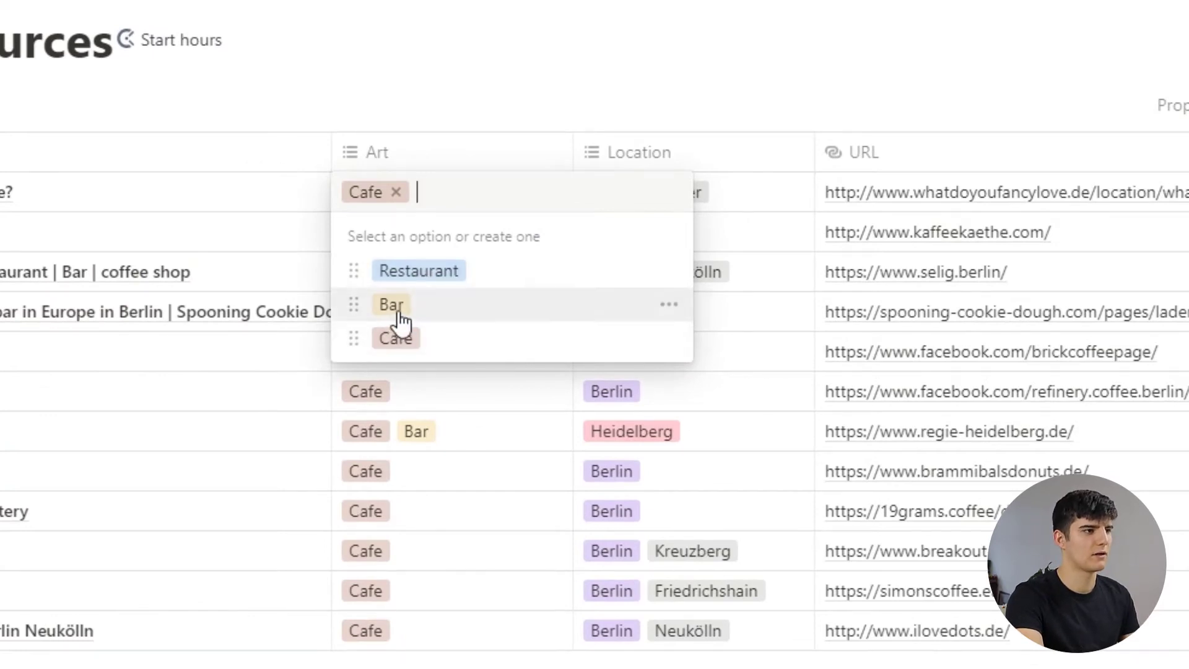
key("Escape")
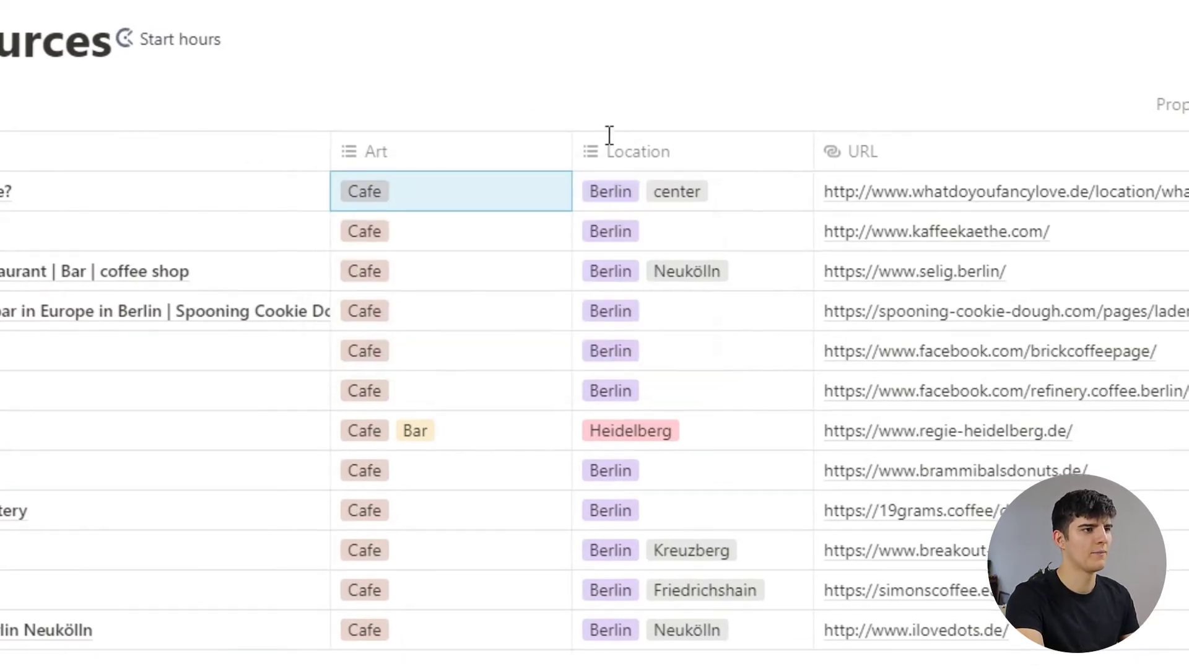
left_click(618, 99)
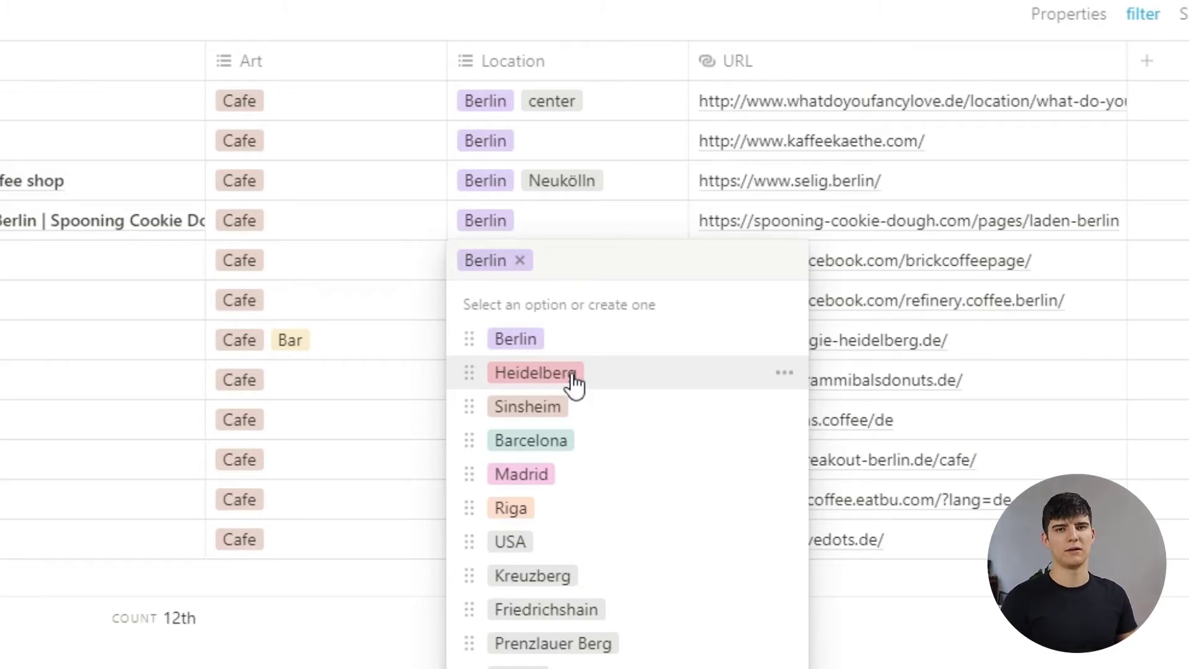
key("Escape")
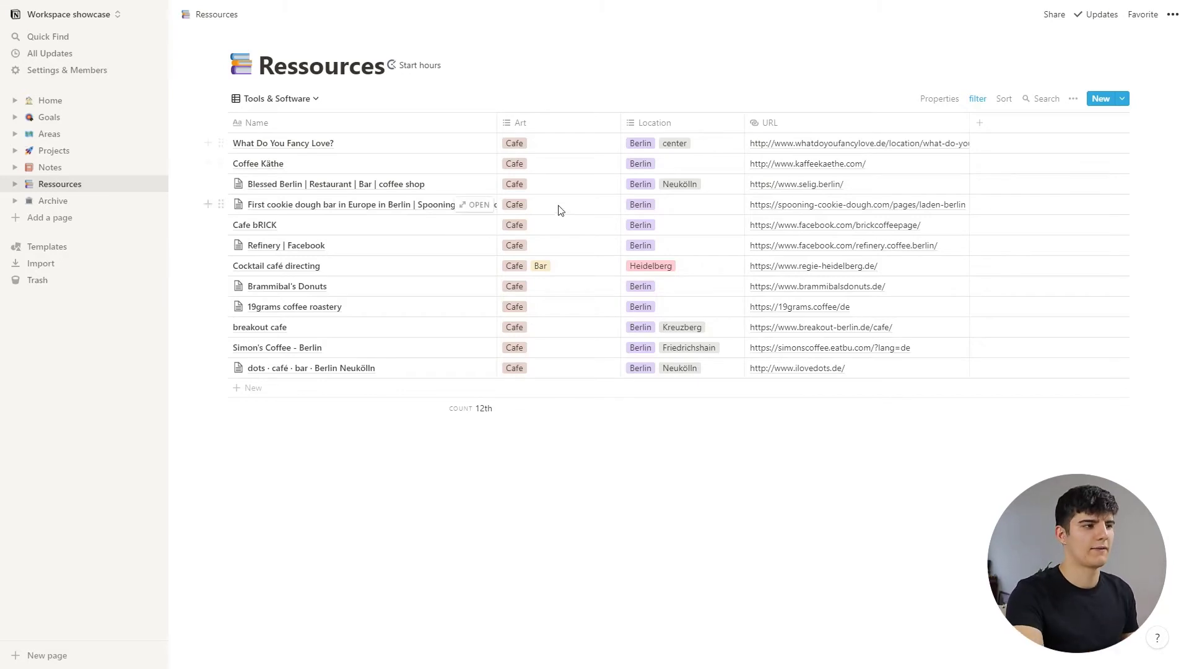
Remove the Art contains Cafe filter from the gastronomy view and look over the entries
left_click(979, 101)
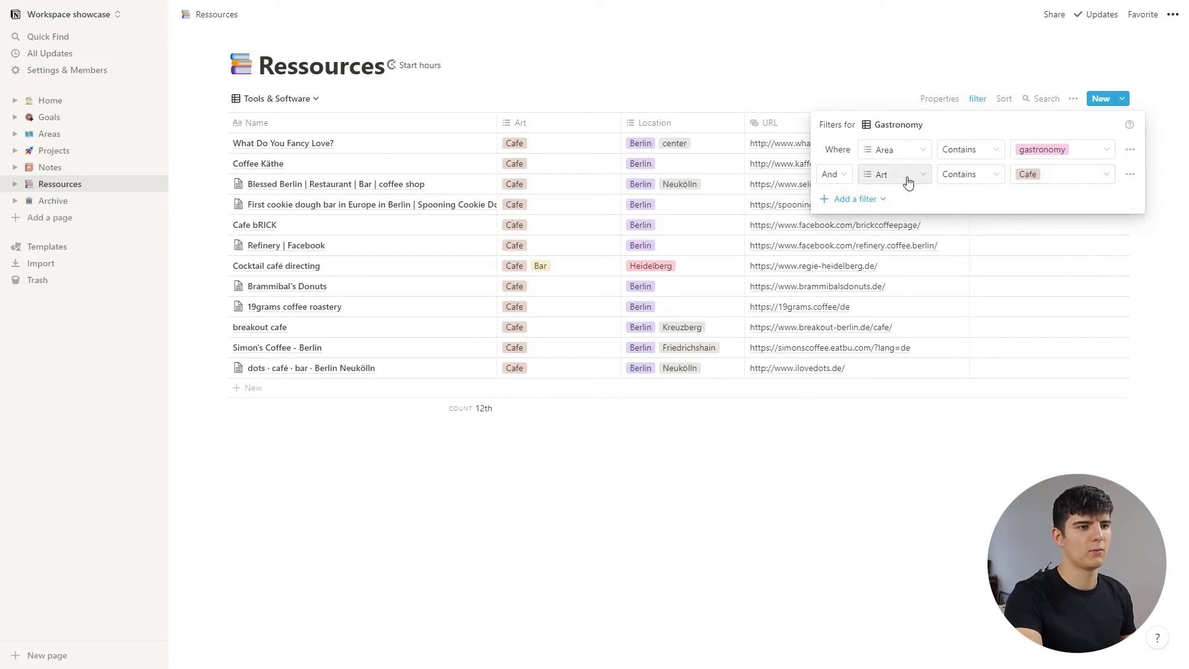
left_click(1130, 178)
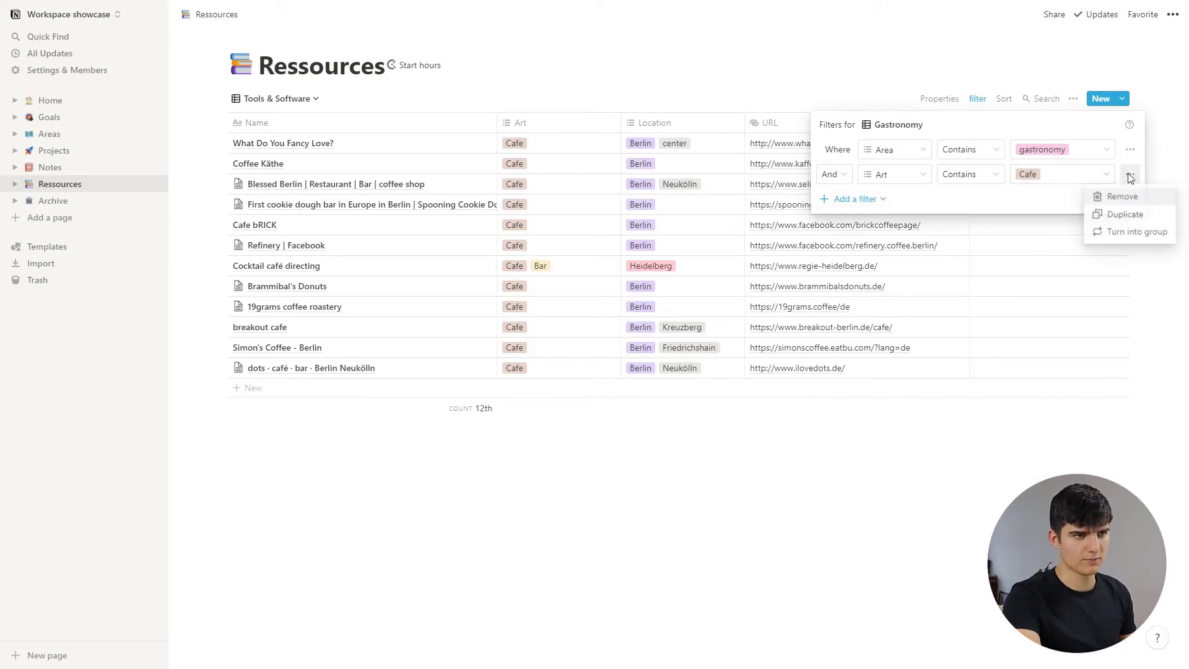
left_click(1117, 196)
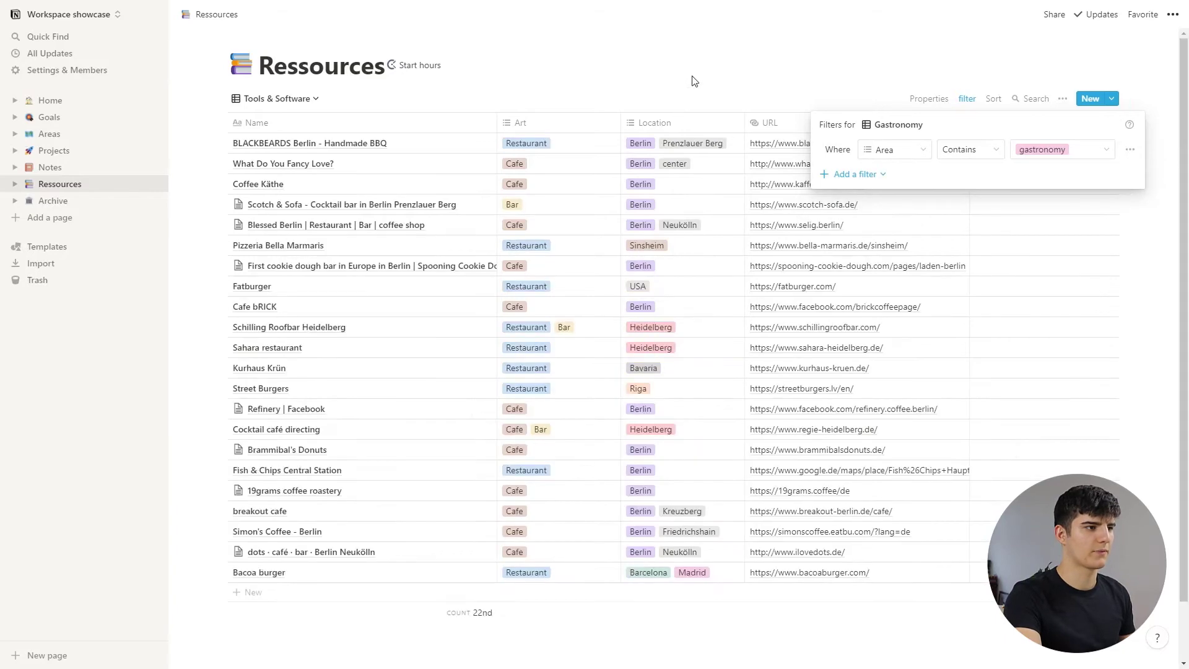
left_click(695, 80)
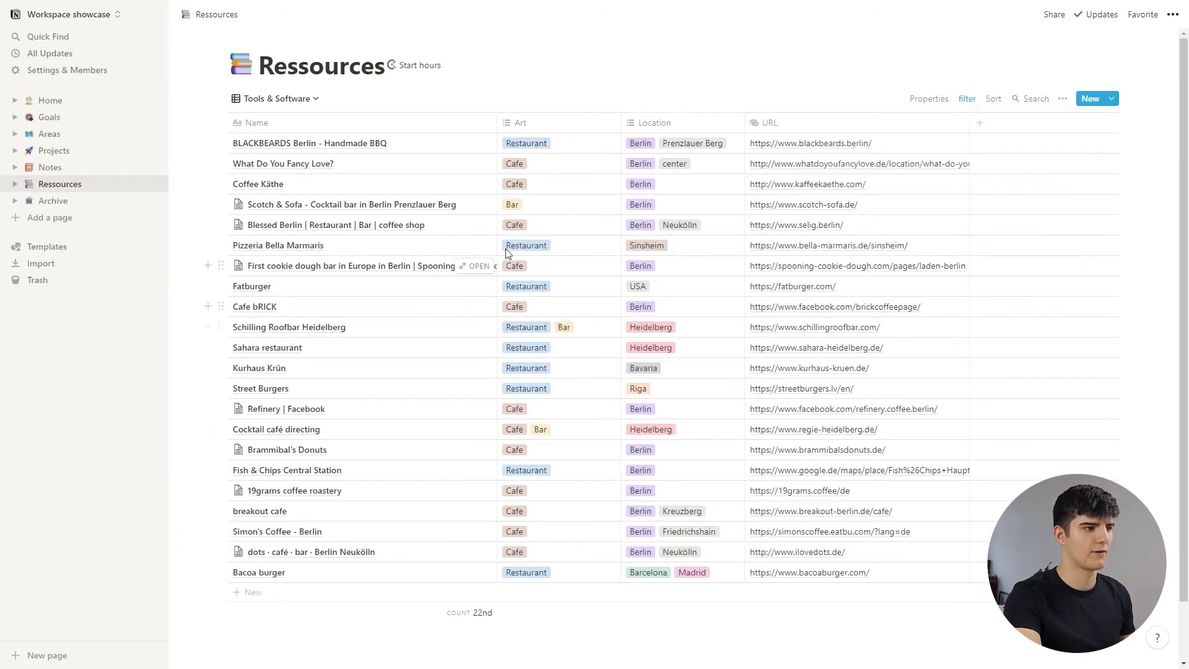
scroll(576, 322, "down", 1)
scroll(576, 319, "up", 1)
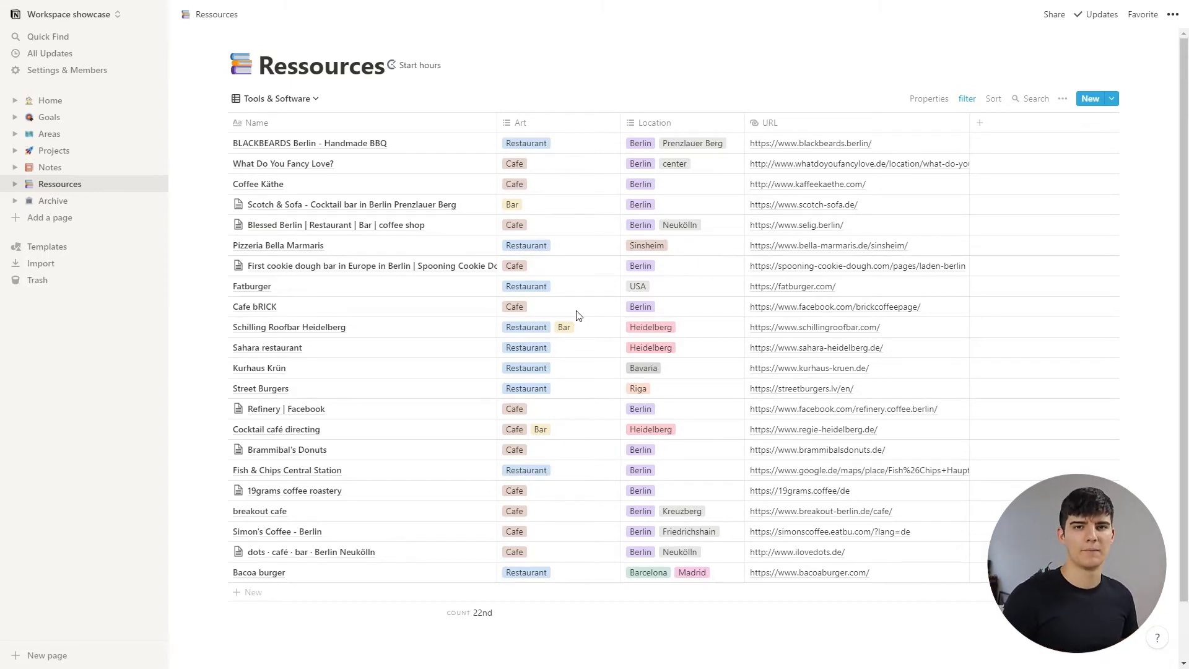
Switch to the Webdesign Inspiration view and examine its gallery of saved websites with their preview images and colour tags
left_click(302, 103)
left_click(242, 195)
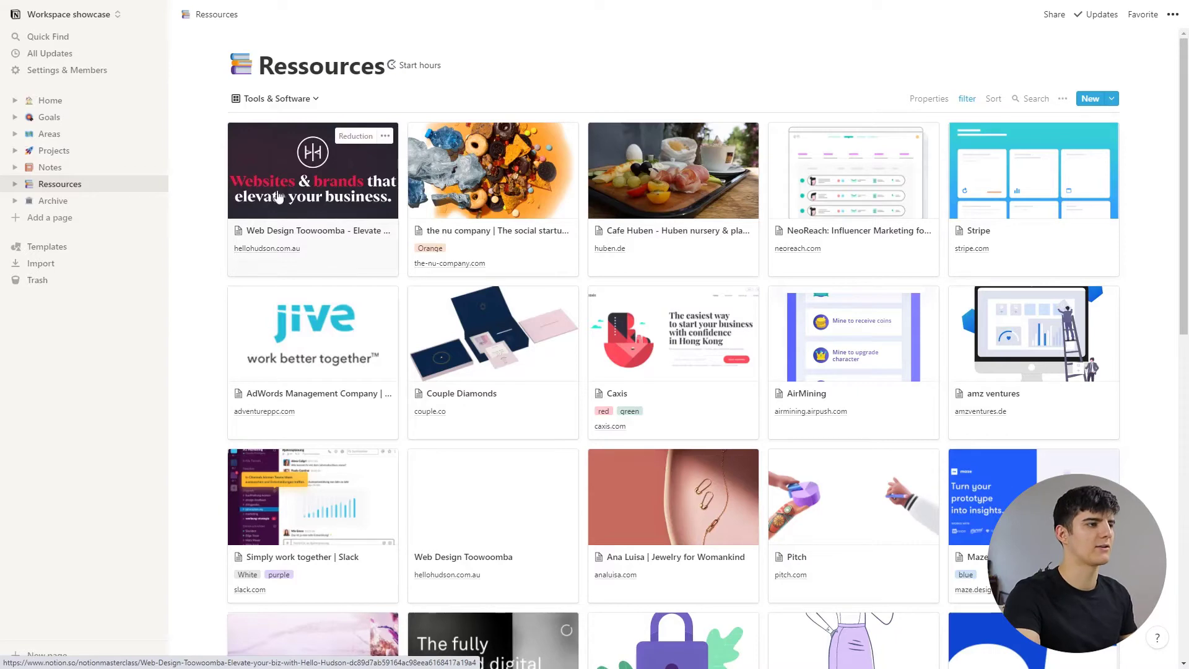
scroll(989, 370, "down", 1)
scroll(990, 370, "down", 2)
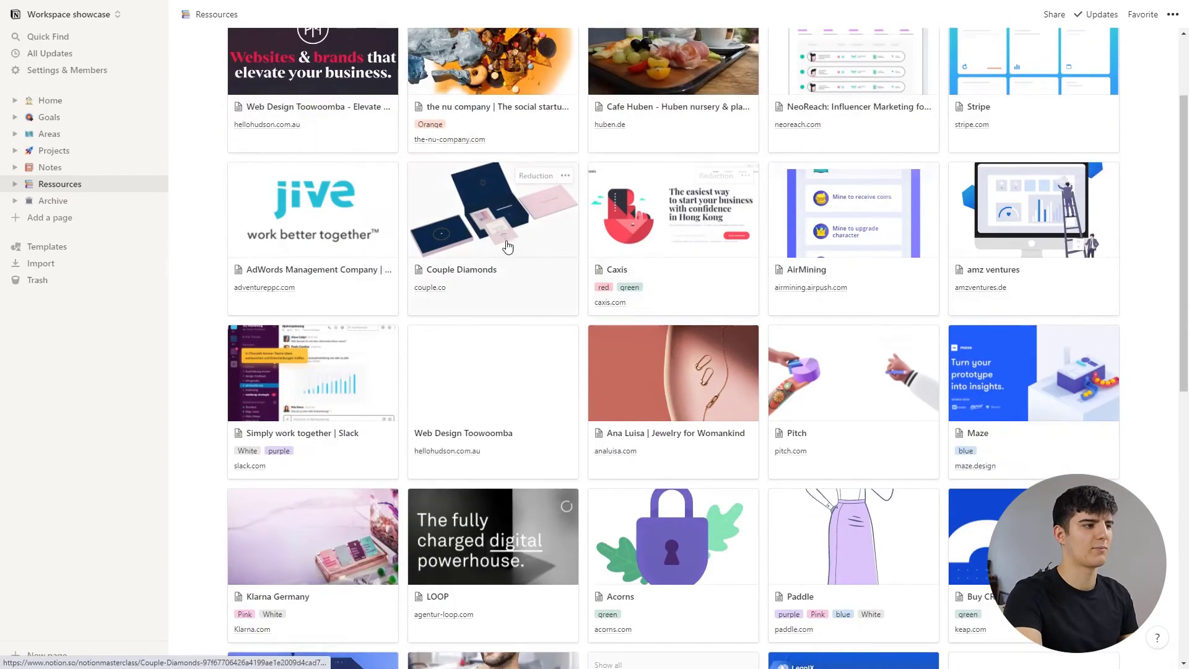
scroll(372, 285, "up", 2)
left_click(273, 105)
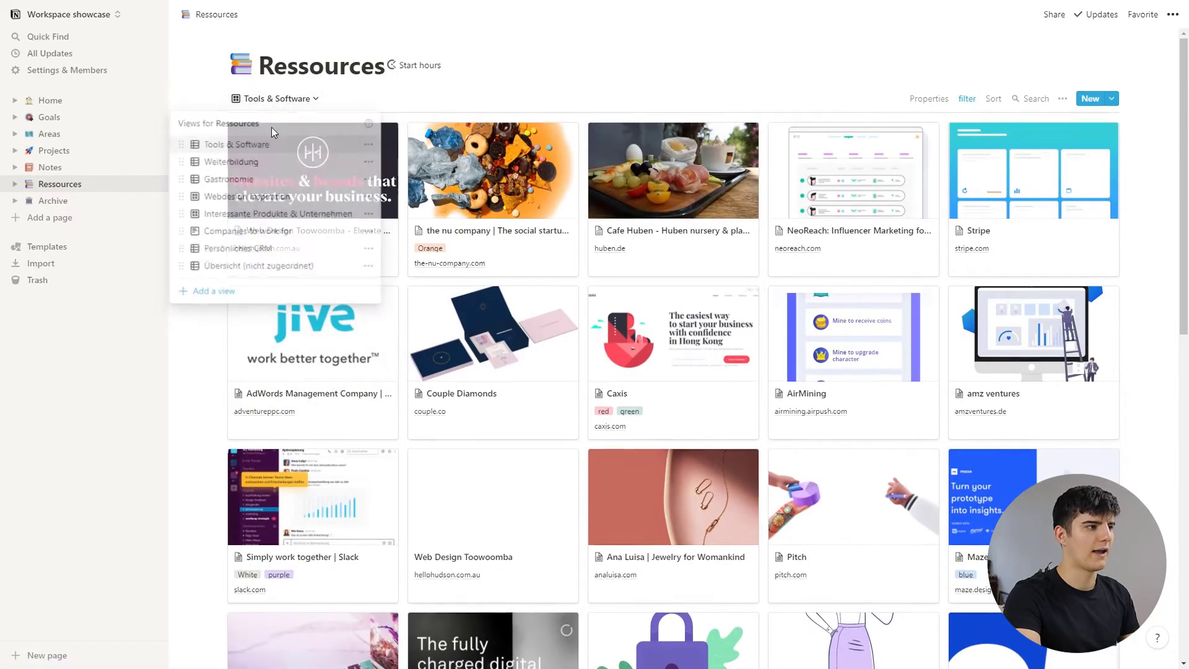
left_click(496, 98)
scroll(743, 322, "down", 1)
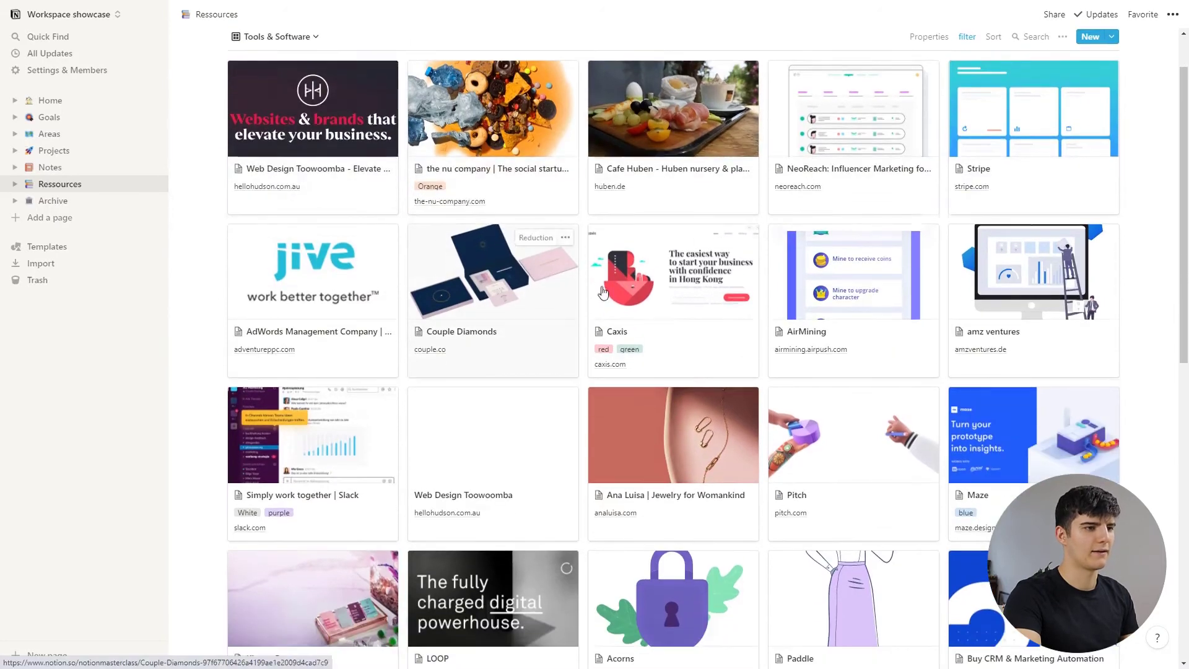
scroll(986, 353, "down", 2)
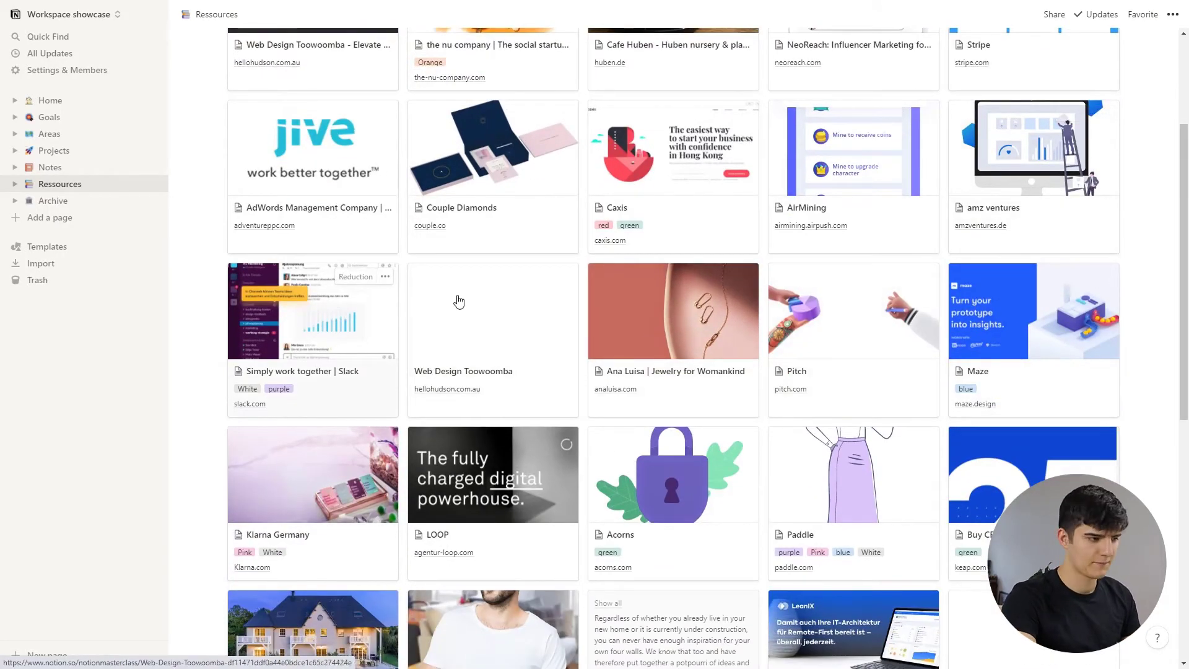
scroll(457, 300, "down", 2)
scroll(576, 325, "up", 3)
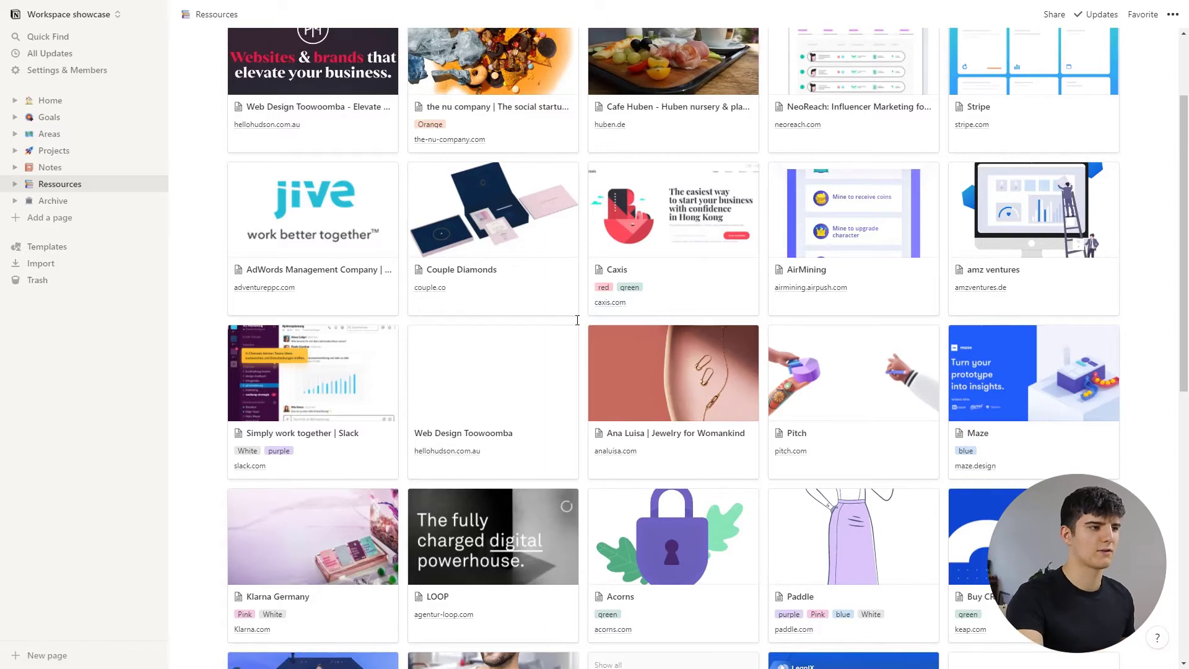
scroll(578, 320, "down", 4)
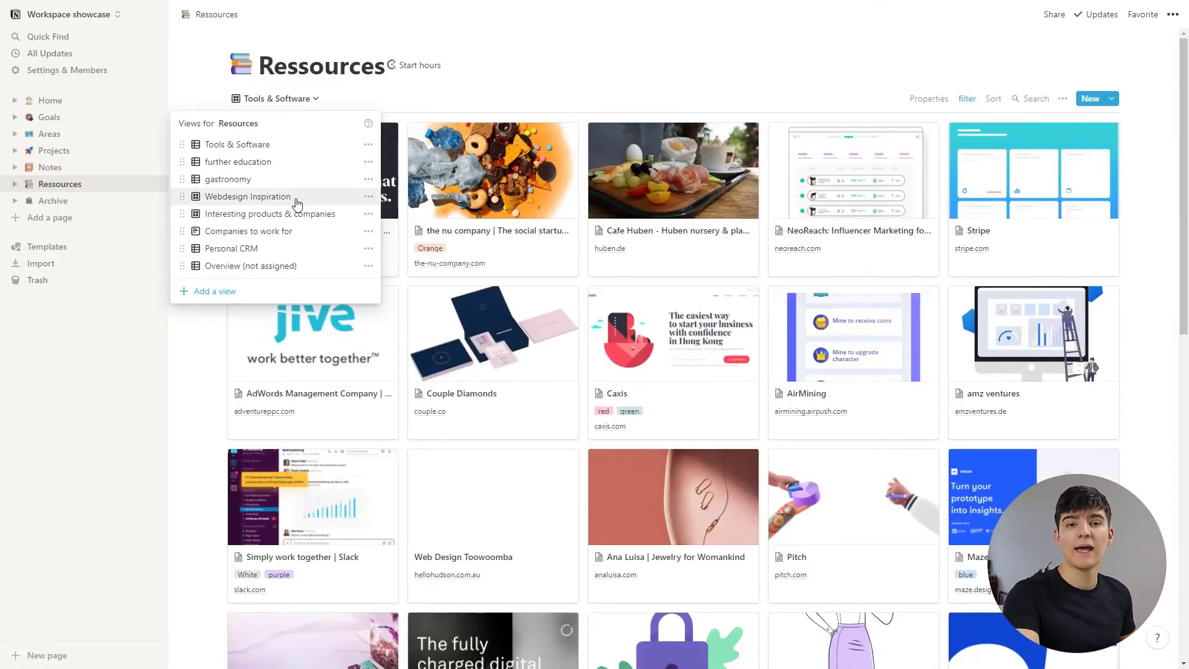
Switch to the Interesting products & companies view
left_click(251, 209)
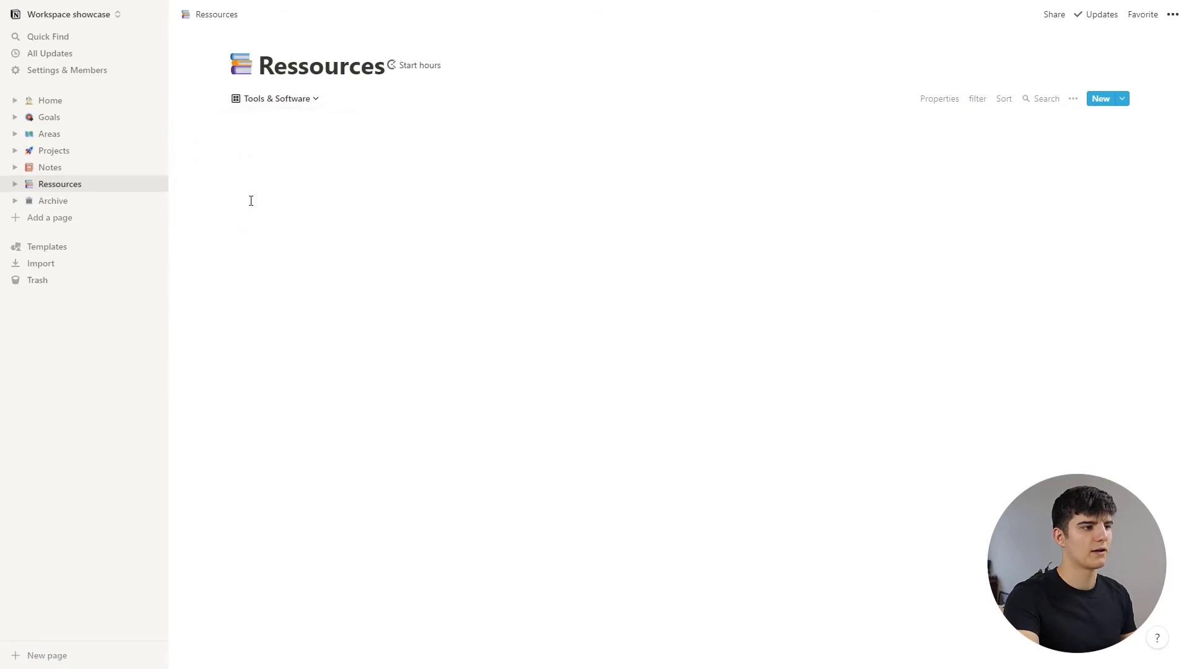